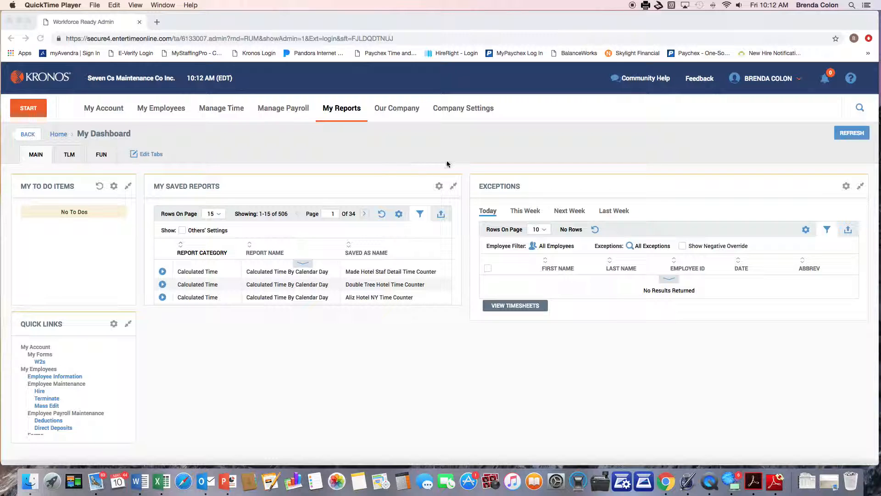
- Review the saved reports on the dashboard and open the full My Saved Reports page
scroll(332, 274, down, 5)
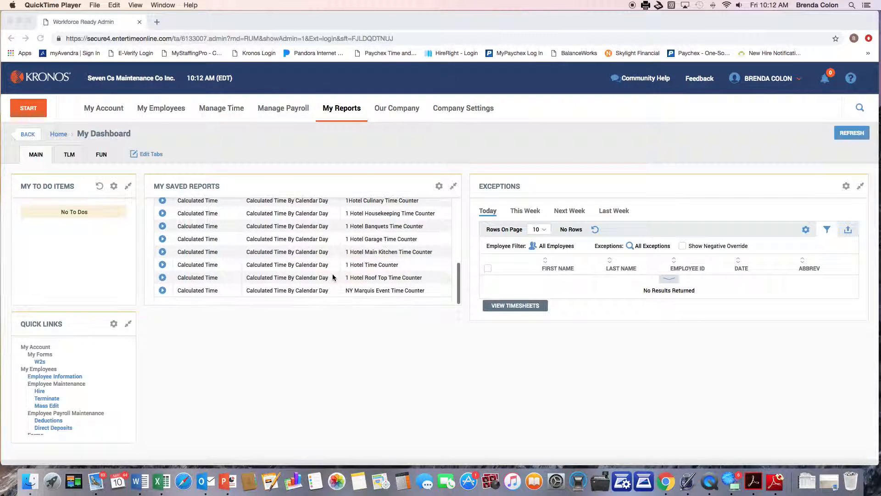
scroll(333, 274, up, 5)
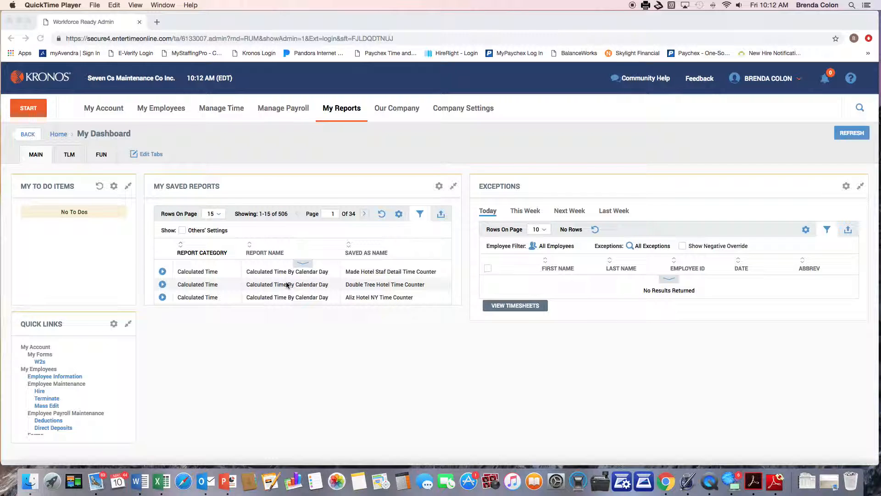
scroll(288, 285, down, 2)
scroll(288, 285, up, 2)
click(336, 111)
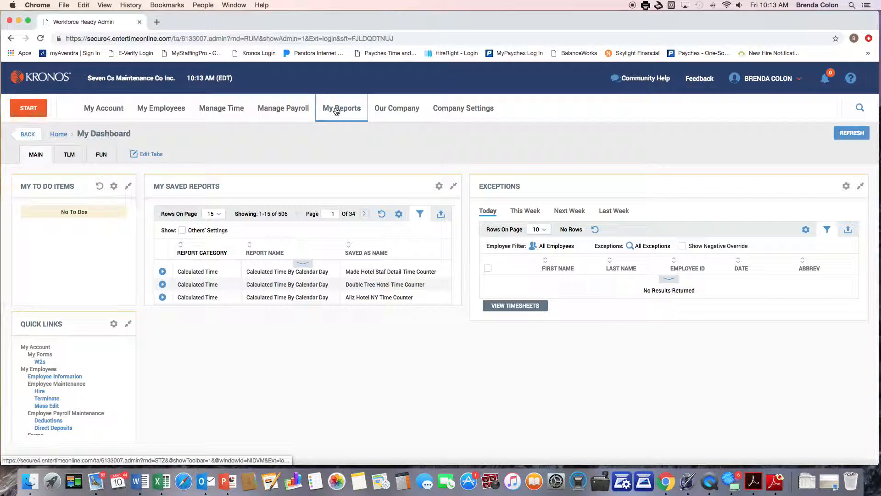
click(337, 111)
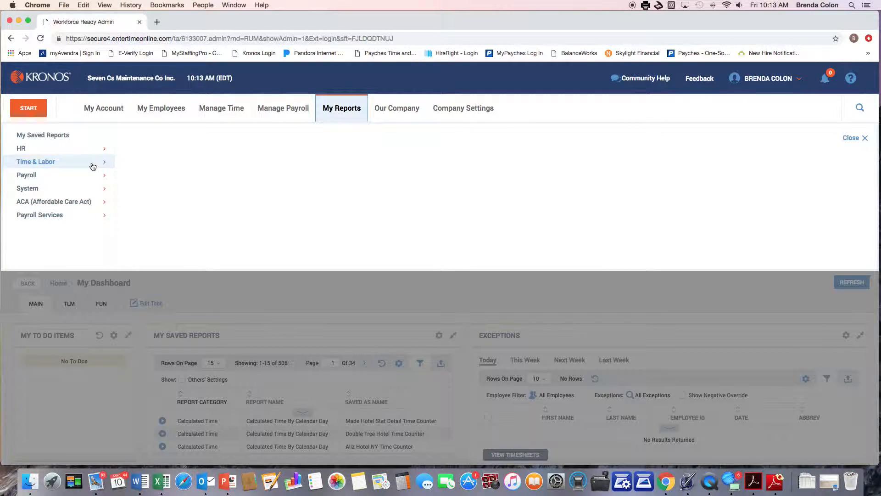
click(46, 135)
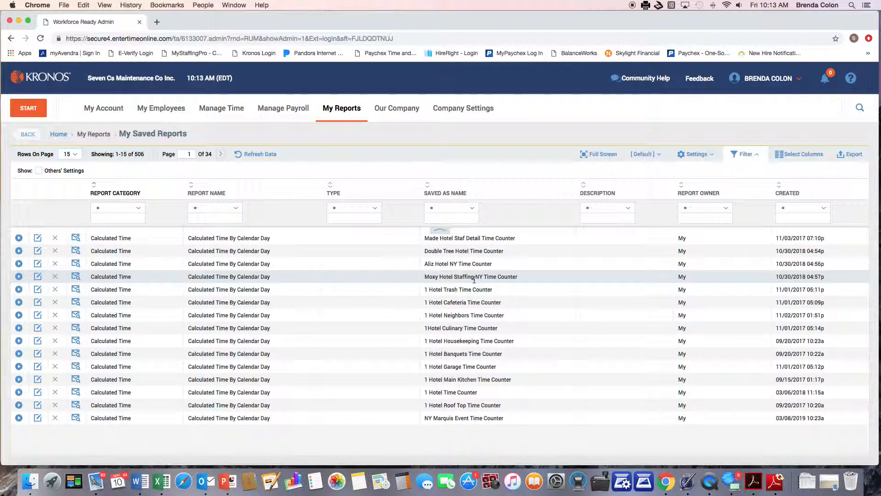
- Set the saved reports list to 200 rows per page and refresh its data
mouse_move(222, 196)
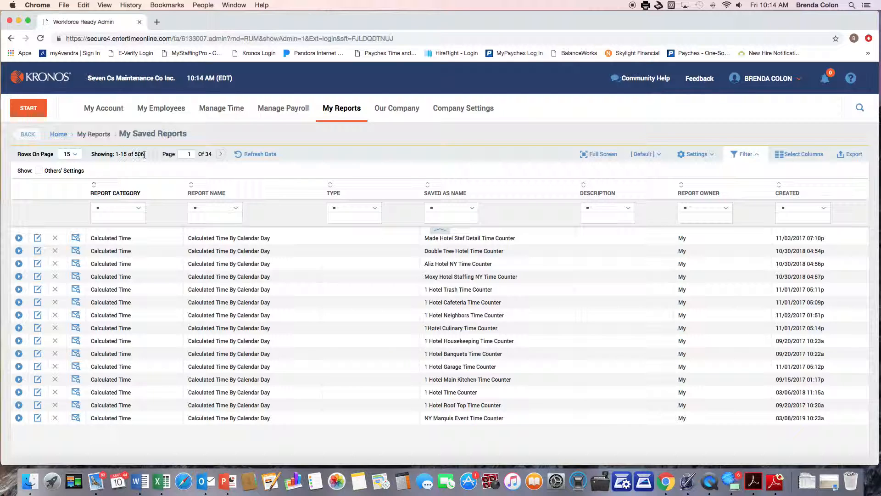
click(39, 170)
click(39, 171)
click(71, 154)
click(78, 235)
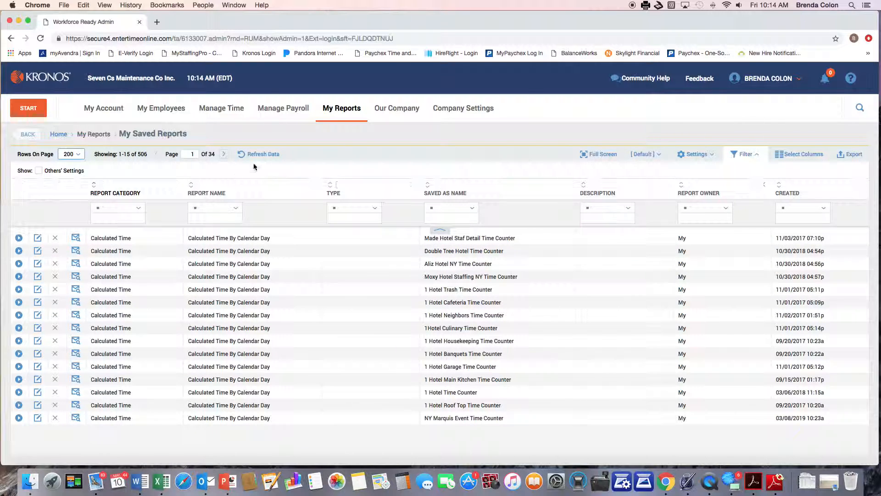
click(266, 154)
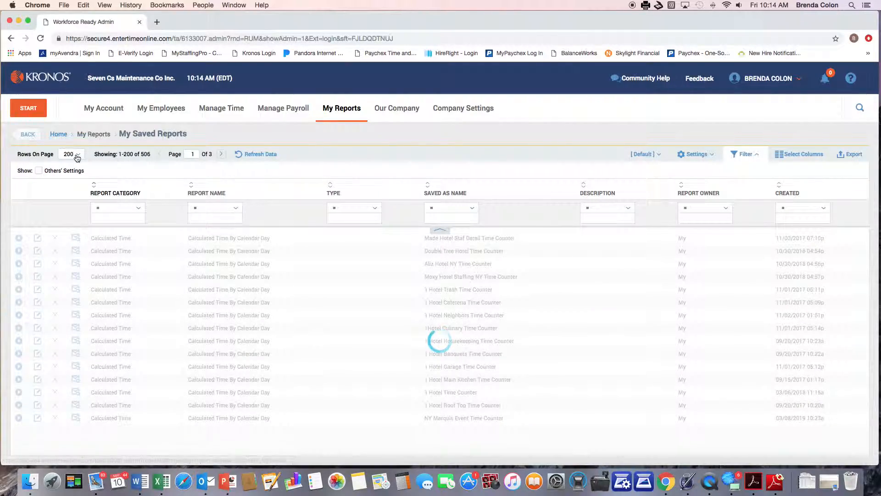
- Look through the expanded list of saved reports, checking their report names and saved-as names
scroll(360, 317, down, 3)
scroll(361, 318, down, 10)
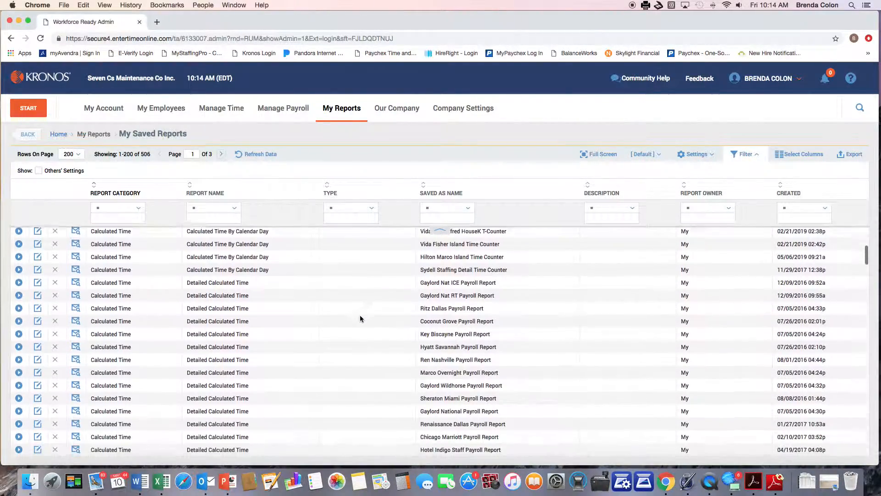
scroll(359, 319, down, 4)
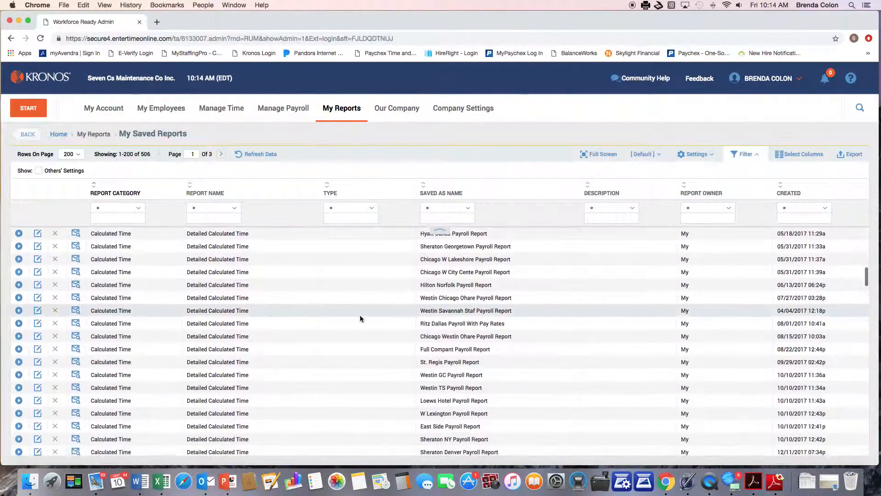
scroll(360, 319, down, 4)
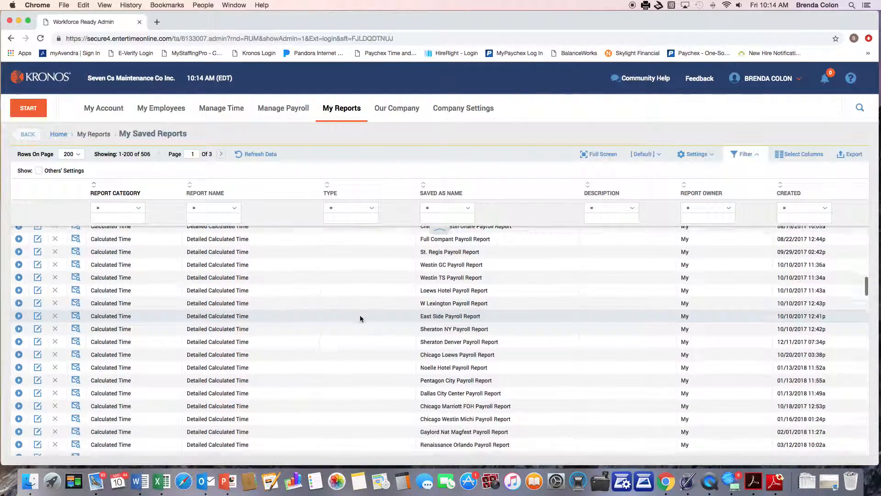
scroll(360, 318, down, 4)
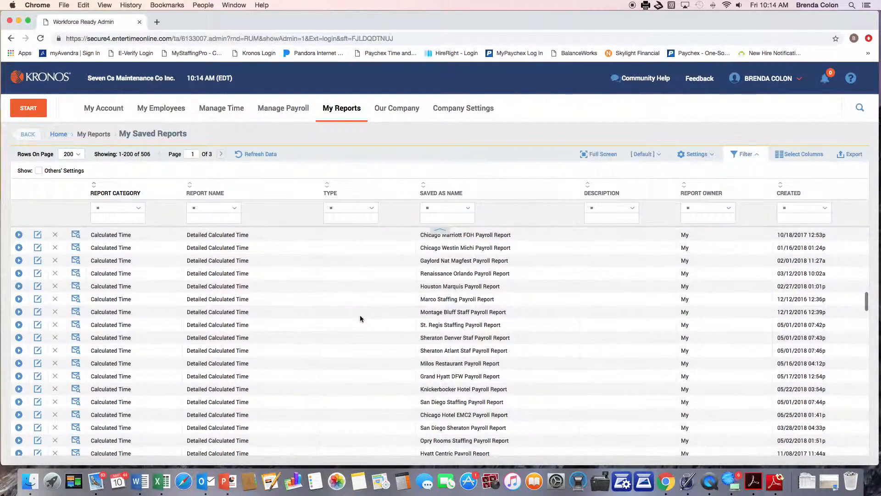
scroll(360, 317, down, 5)
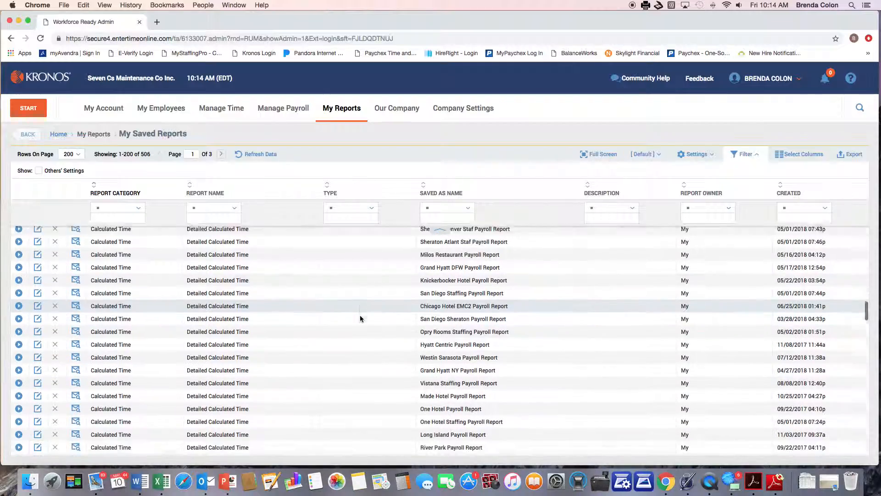
scroll(360, 318, up, 10)
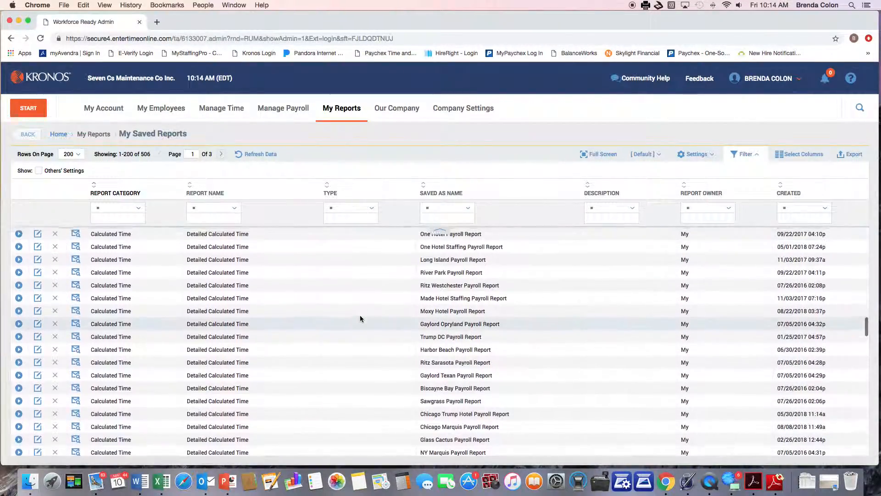
scroll(360, 318, up, 10)
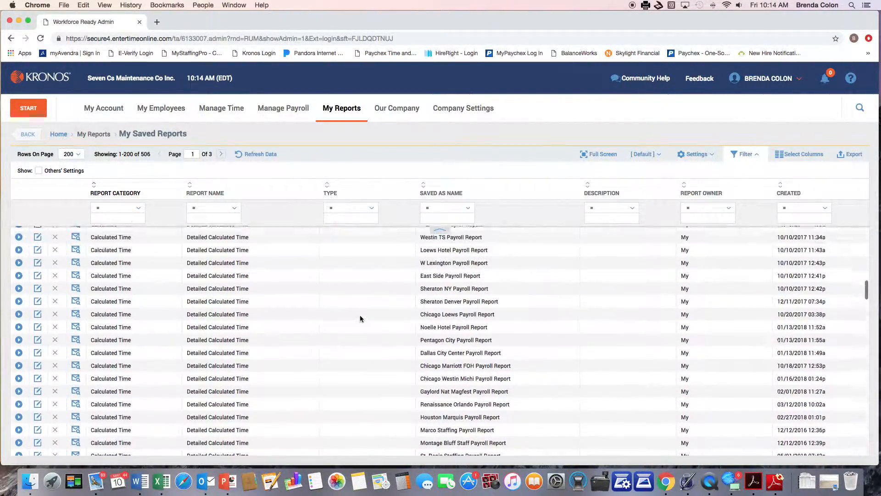
scroll(360, 318, up, 5)
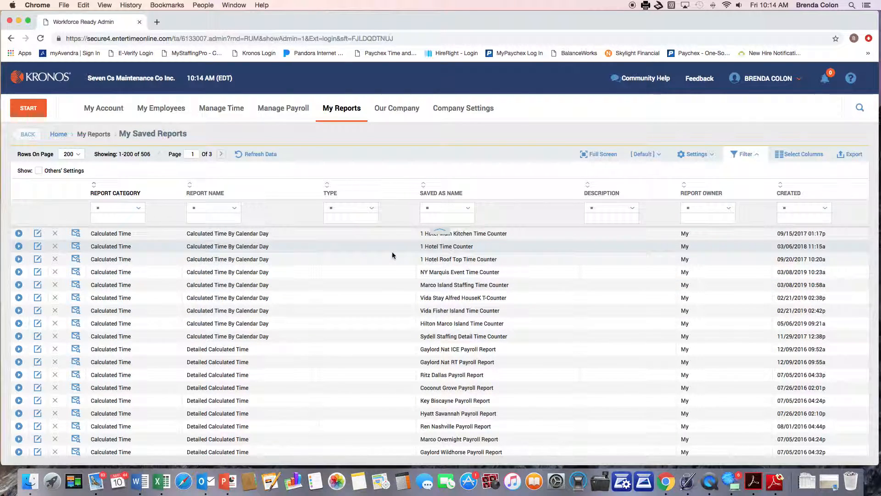
scroll(392, 255, up, 5)
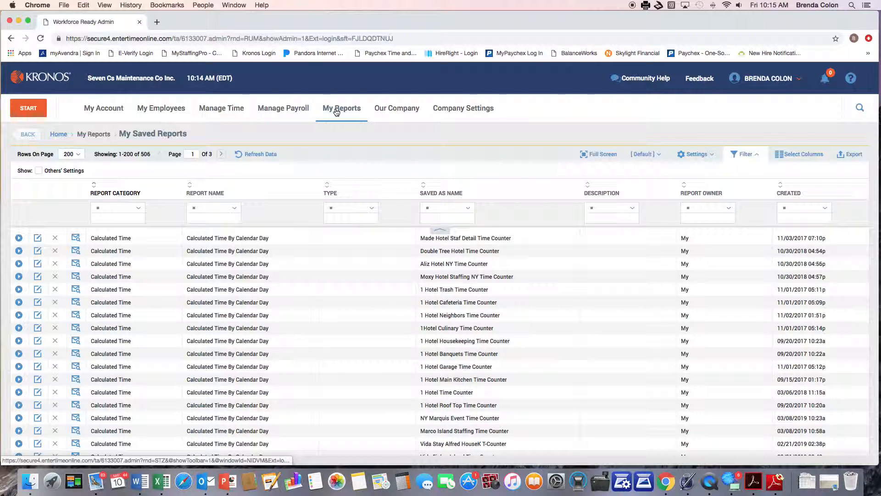
- Return to the home dashboard and look through the Quick Links
click(59, 135)
scroll(75, 419, down, 2)
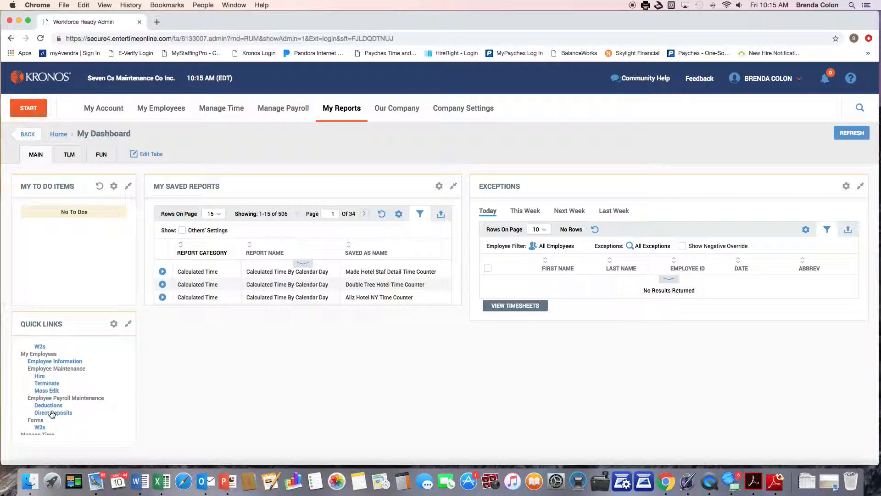
scroll(50, 388, up, 1)
scroll(51, 388, down, 2)
scroll(50, 388, up, 3)
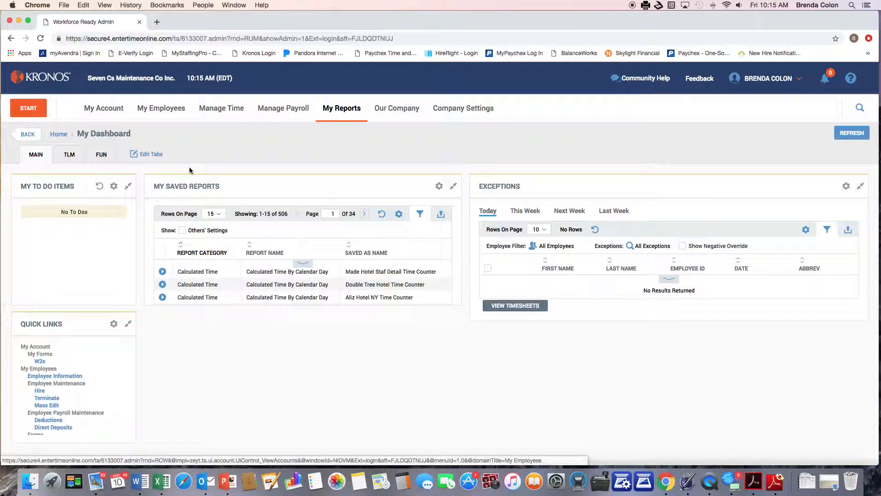
- Reopen My Saved Reports and show 200 rows per page
click(340, 108)
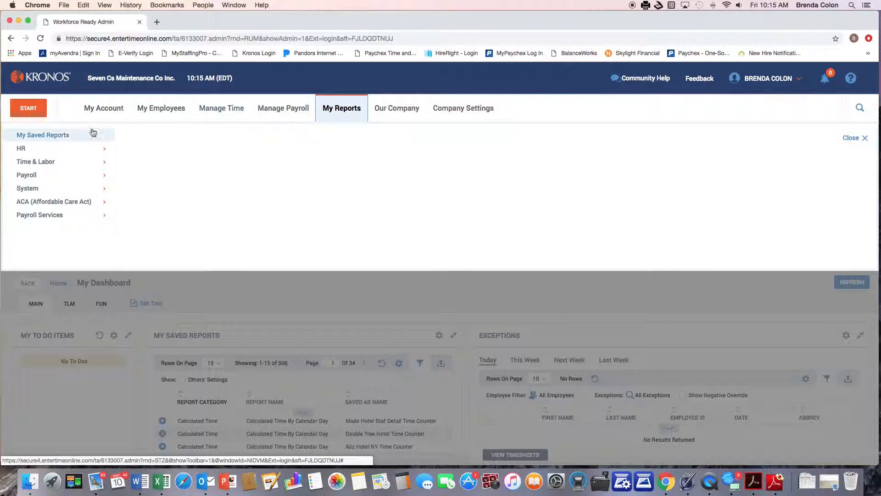
click(32, 134)
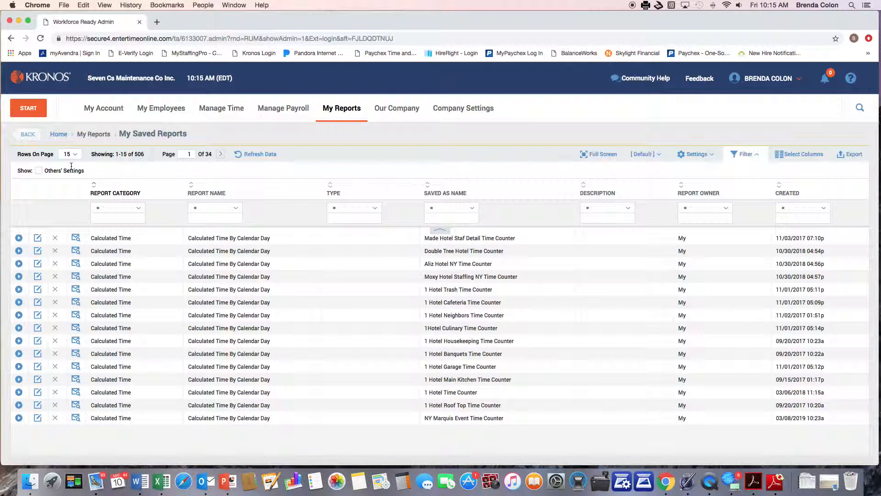
click(70, 155)
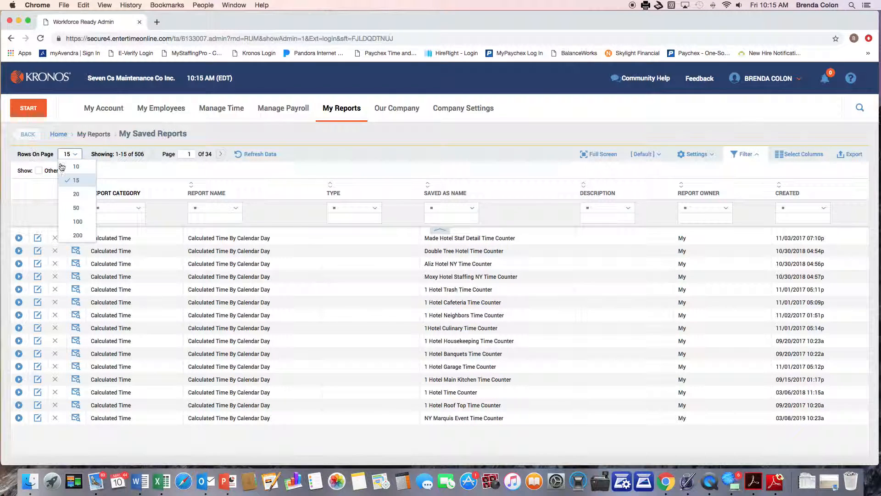
click(78, 235)
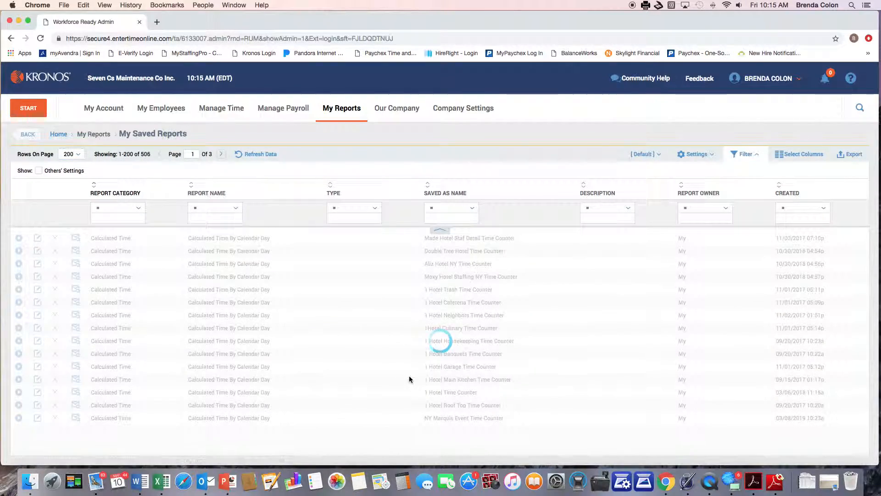
- Compare the Report Name and Saved As Name values of the listed reports, starting with the first row
scroll(454, 363, down, 5)
scroll(455, 360, up, 5)
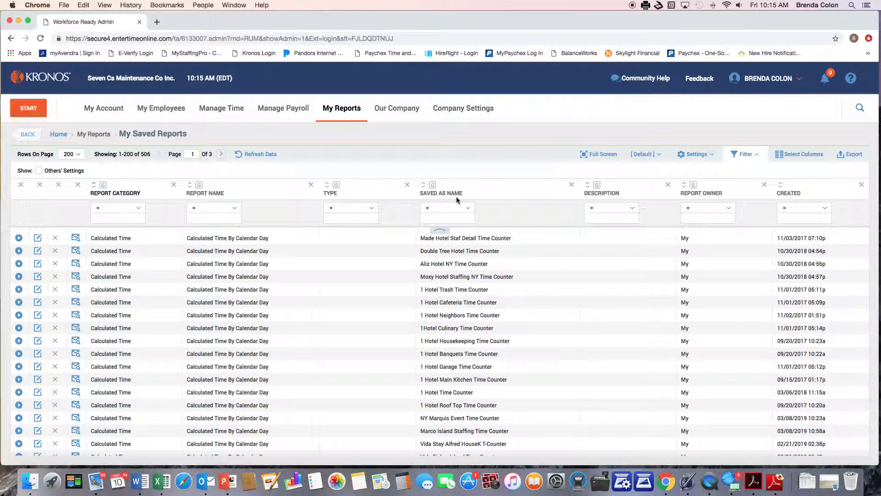
mouse_move(225, 193)
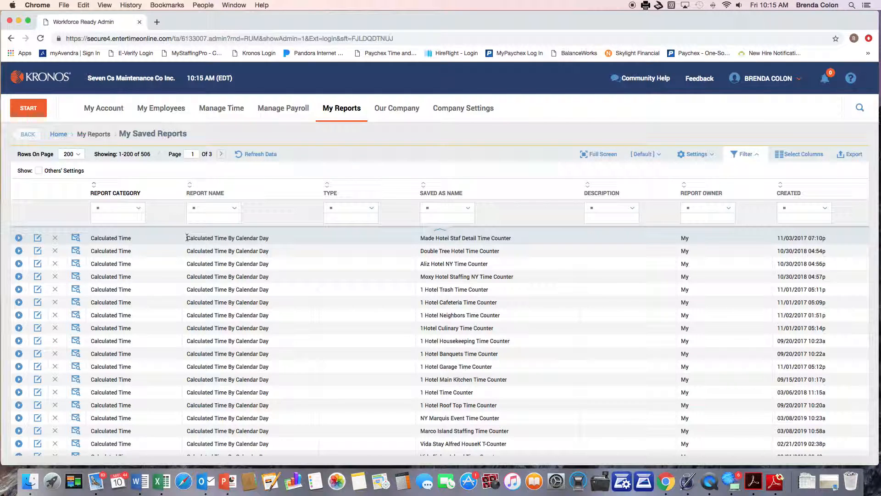
drag(187, 238, 270, 238)
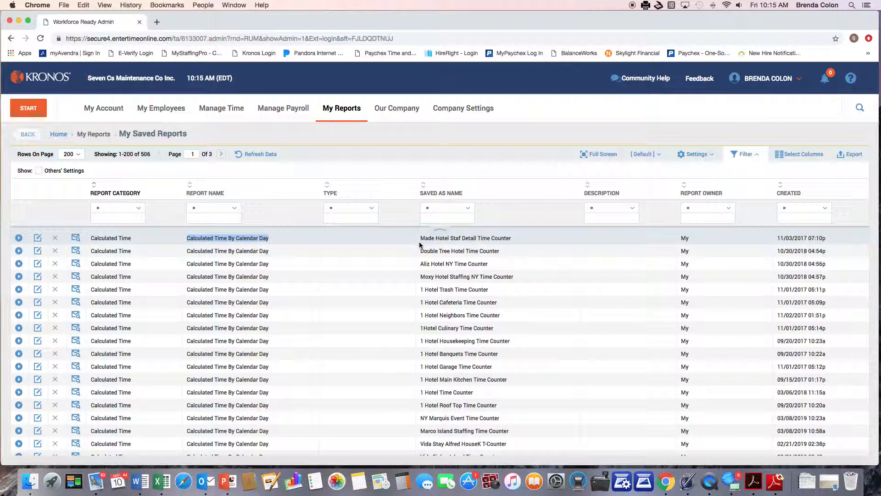
drag(421, 238, 508, 241)
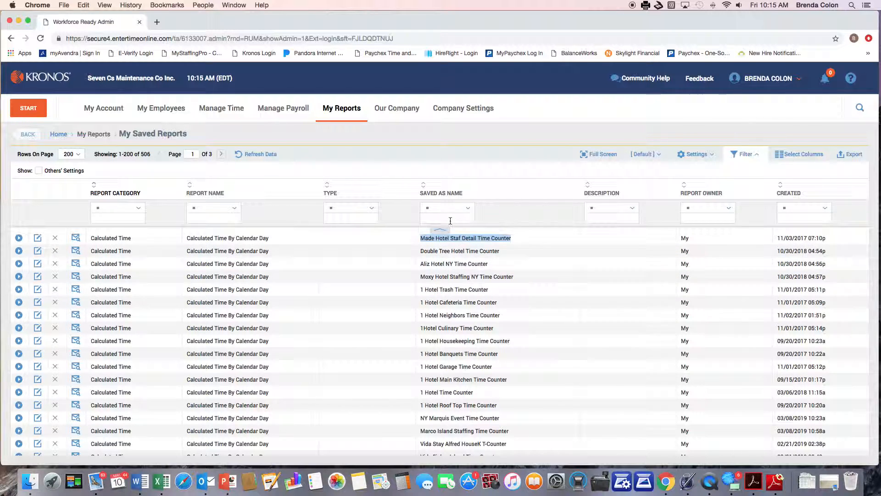
scroll(469, 405, down, 5)
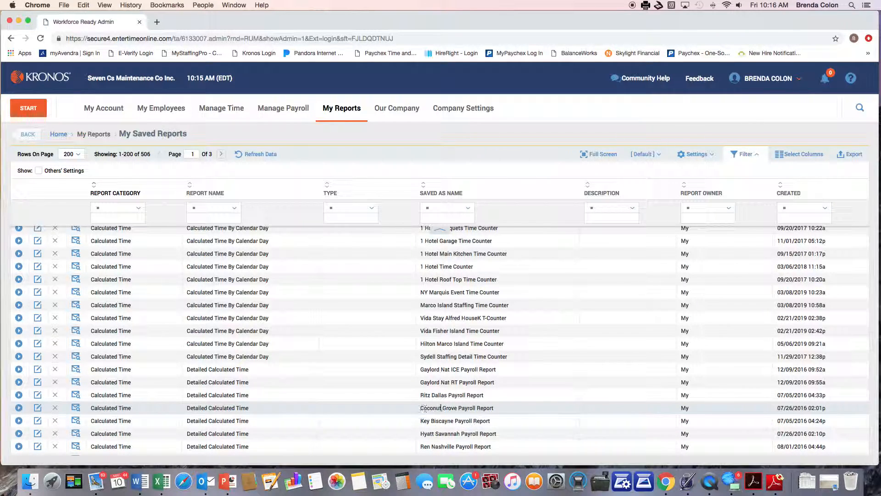
scroll(464, 376, up, 5)
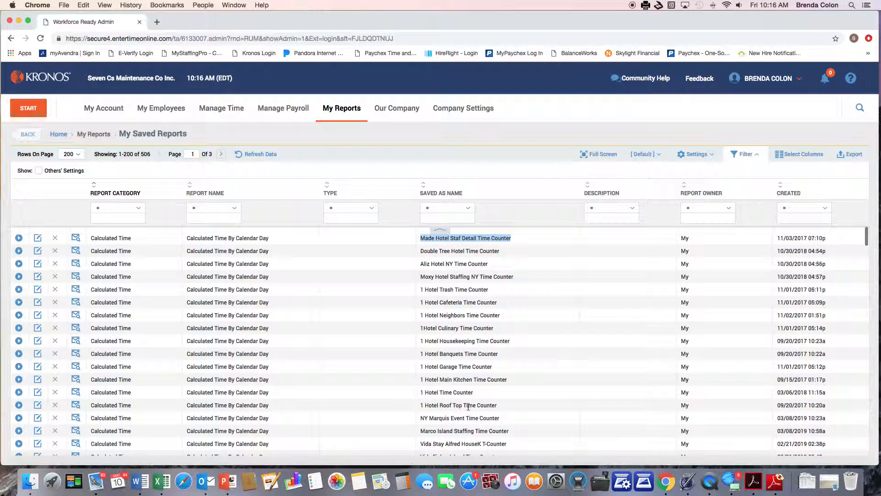
- Filter the Saved As Name column with the "like" operator for "Gaylord" and review the matching reports
click(460, 213)
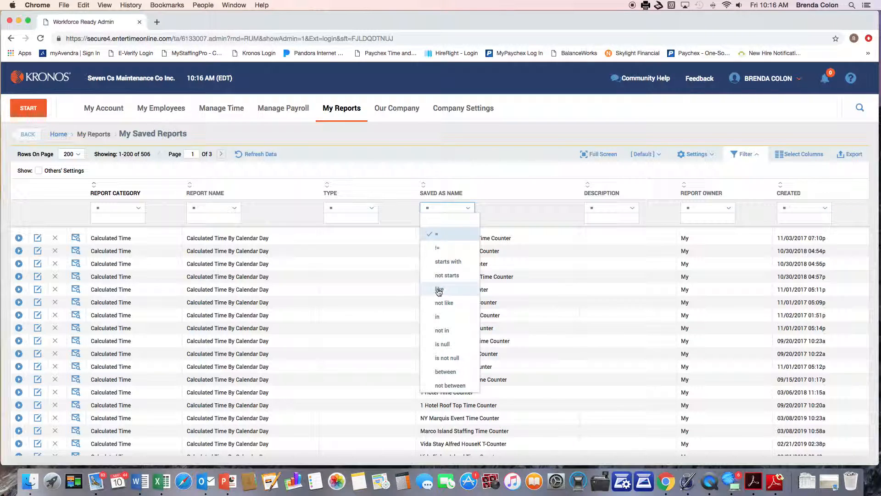
click(435, 237)
click(423, 219)
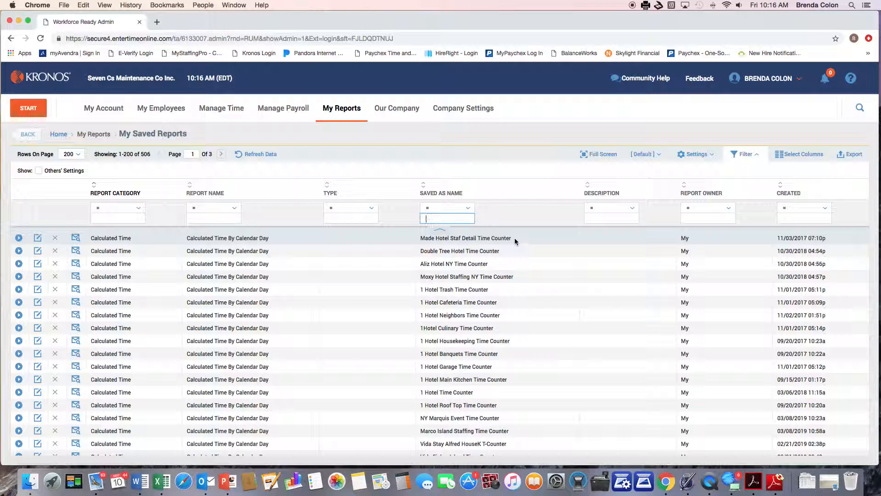
click(450, 211)
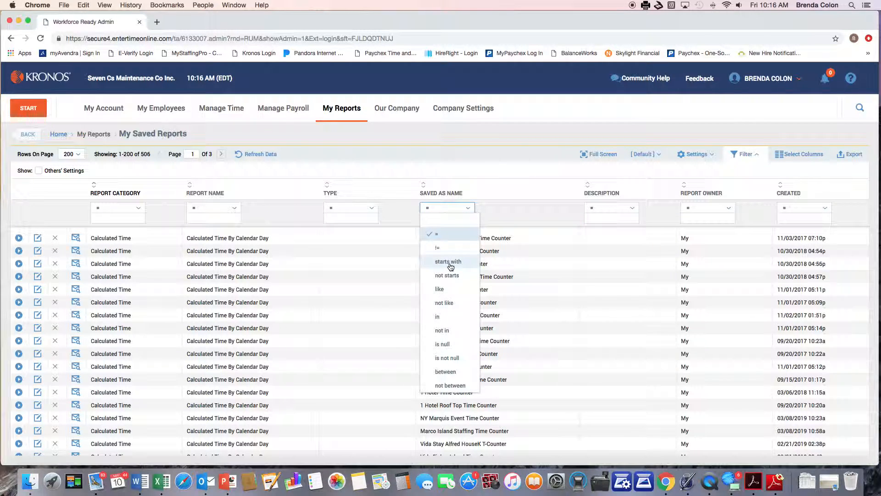
click(450, 294)
click(435, 218)
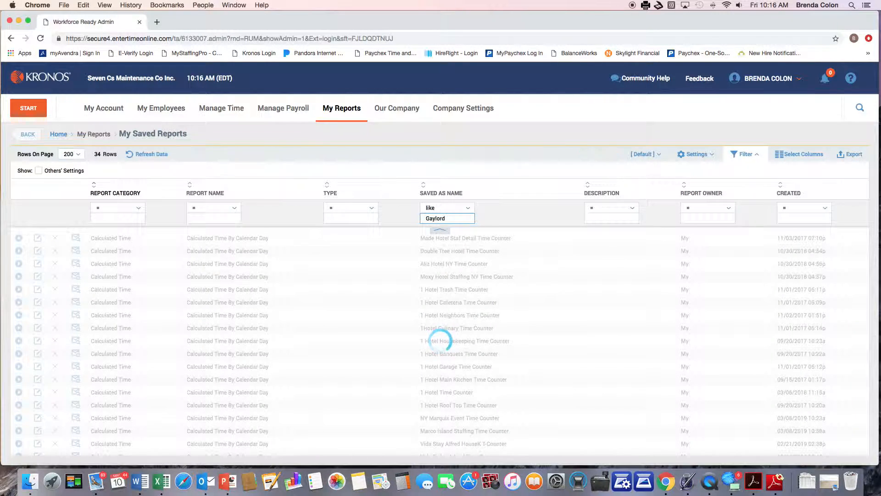
scroll(431, 356, down, 10)
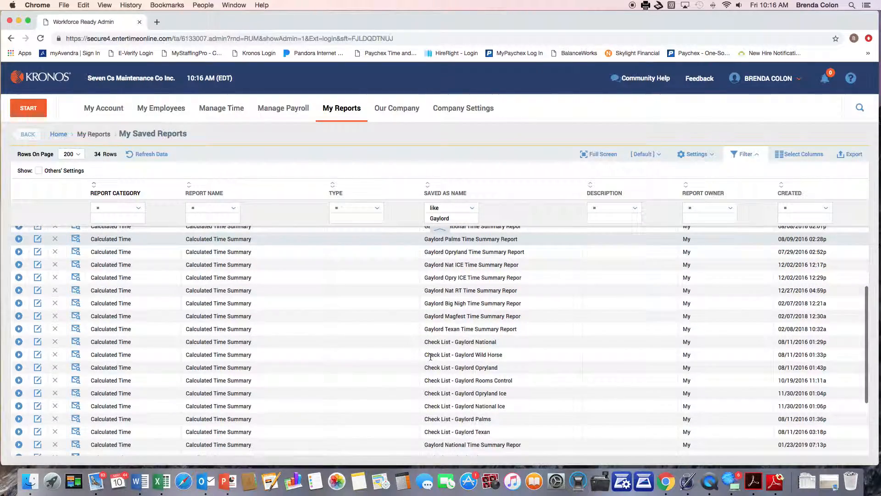
scroll(431, 356, up, 10)
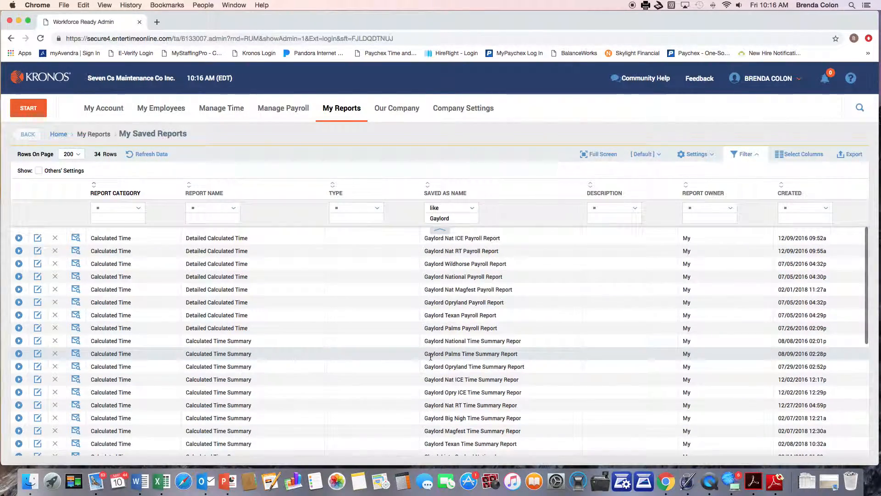
- Narrow the Saved As Name filter to "Gaylord National" and run the Gaylord National Payroll Report
click(464, 219)
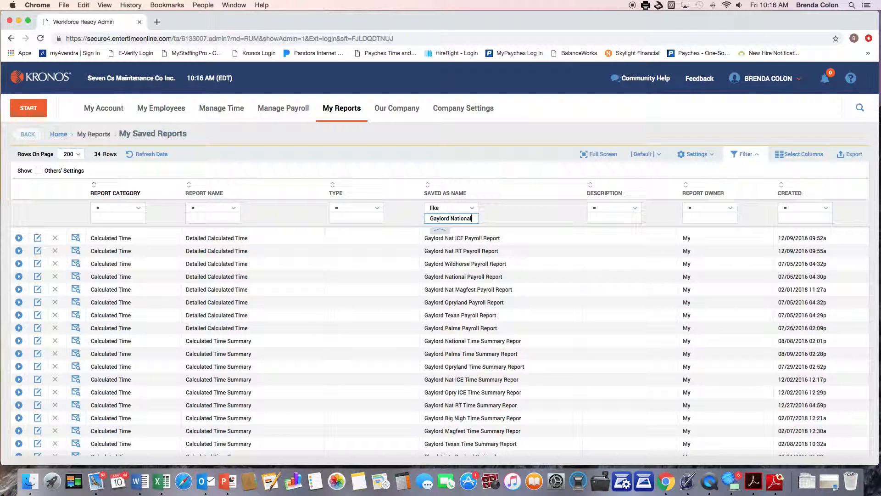
key(Return)
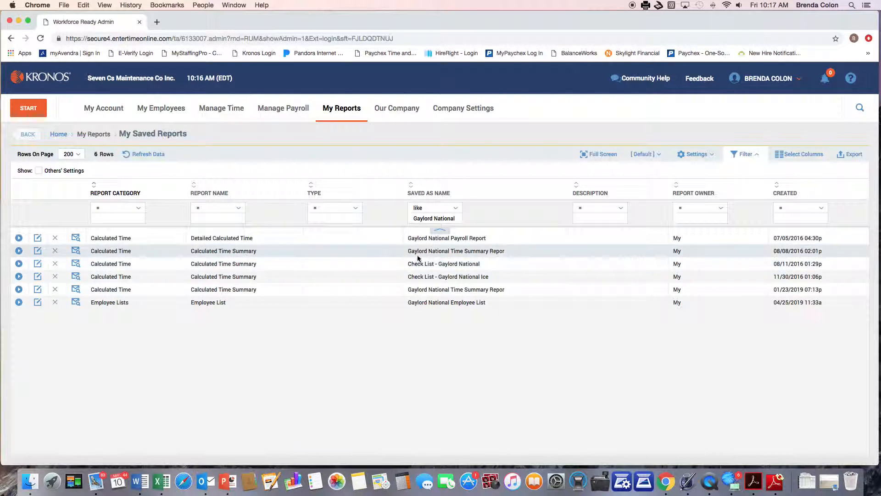
click(19, 239)
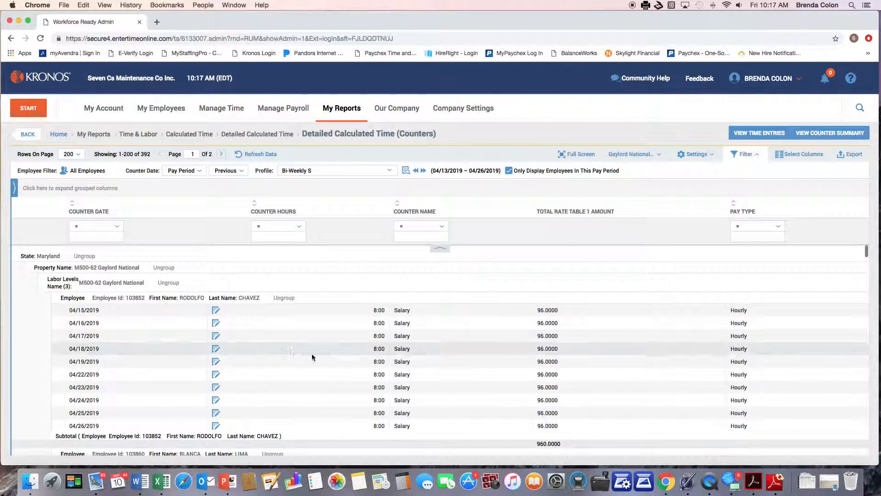
- Examine the dates, hours, counter names, amounts and pay types in the payroll report, and return to My Saved Reports
scroll(397, 362, down, 3)
scroll(398, 362, up, 3)
scroll(397, 363, down, 3)
scroll(398, 362, up, 1)
scroll(398, 363, up, 2)
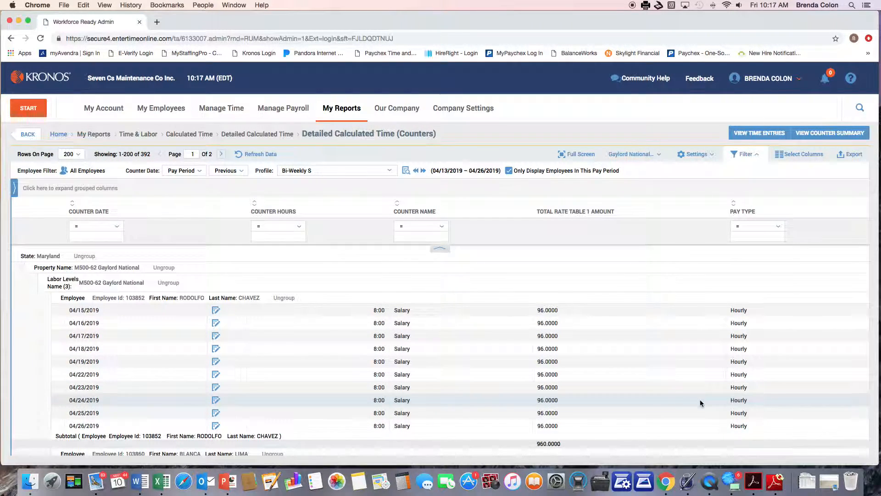
scroll(538, 443, down, 6)
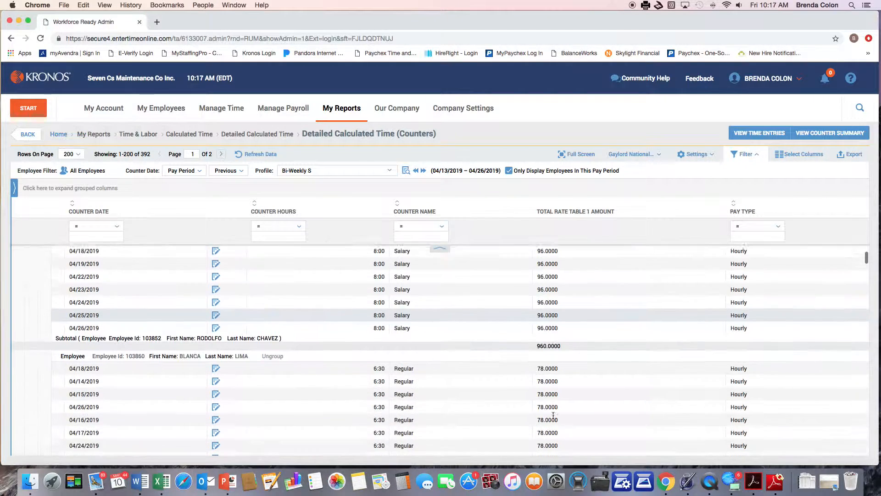
scroll(553, 415, up, 6)
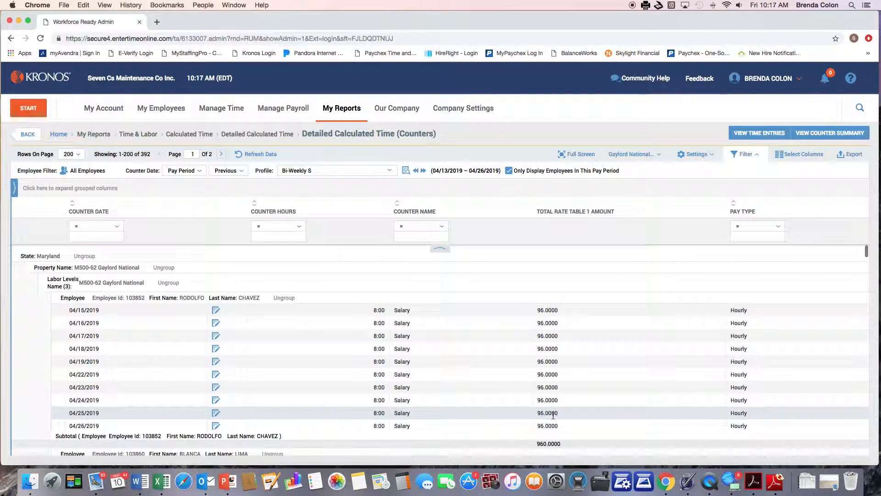
click(26, 135)
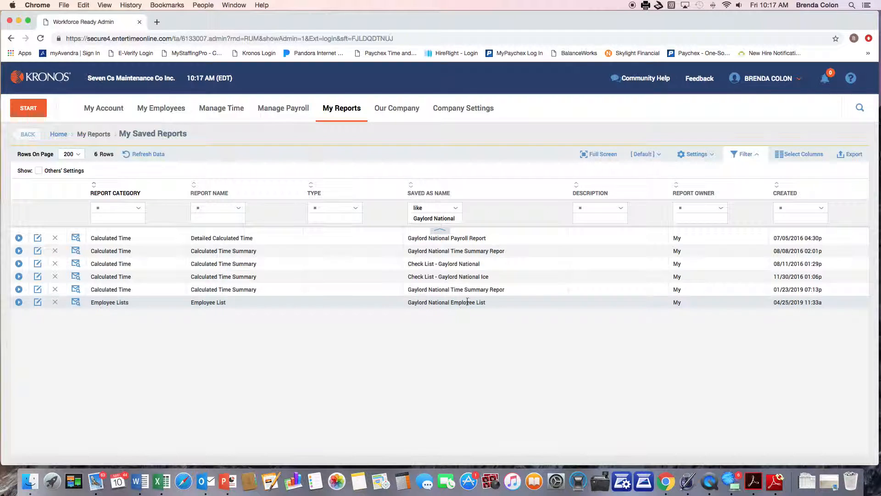
- Run the Gaylord National Payroll Report again and look through the rows grouped by employee
click(22, 238)
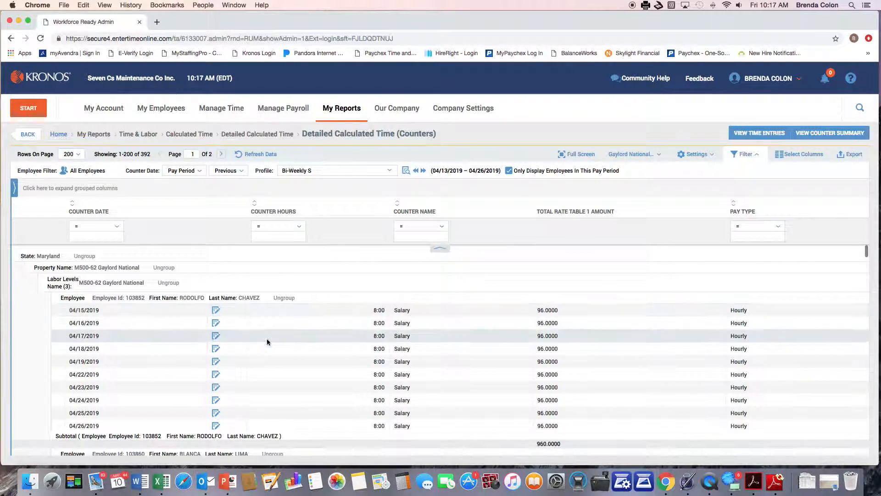
scroll(340, 338, down, 3)
scroll(339, 340, down, 5)
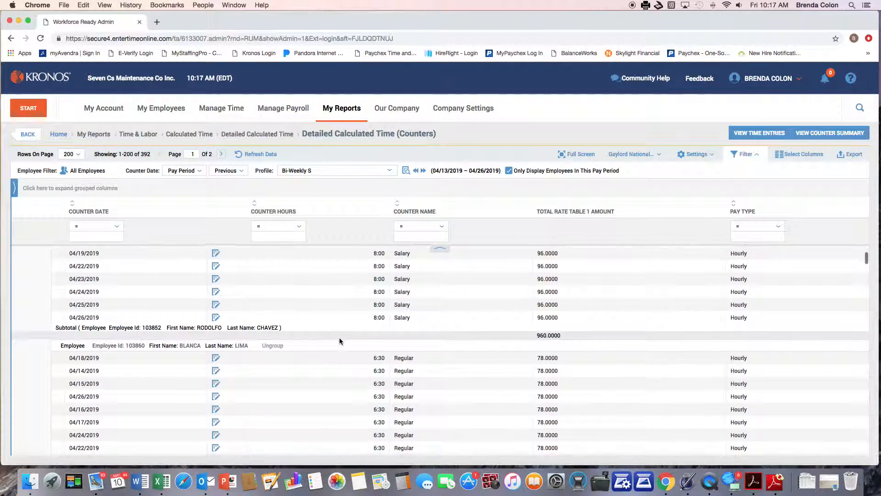
scroll(339, 340, down, 4)
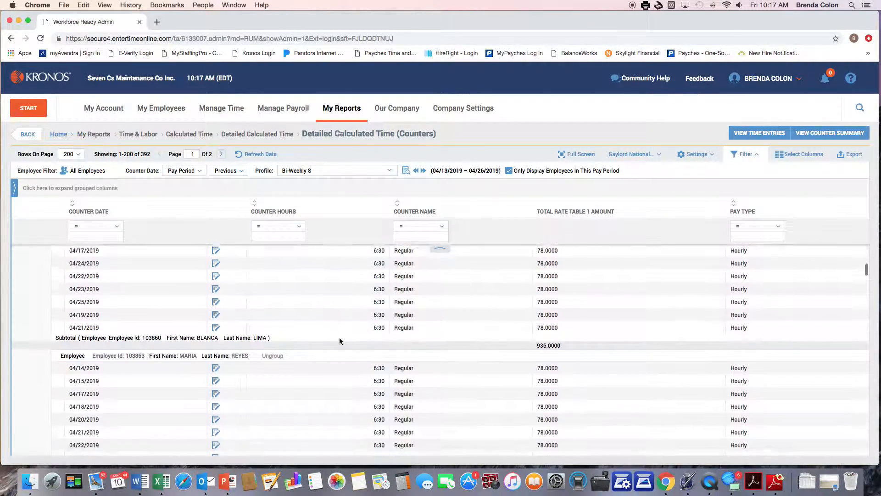
scroll(340, 340, up, 5)
scroll(339, 340, up, 6)
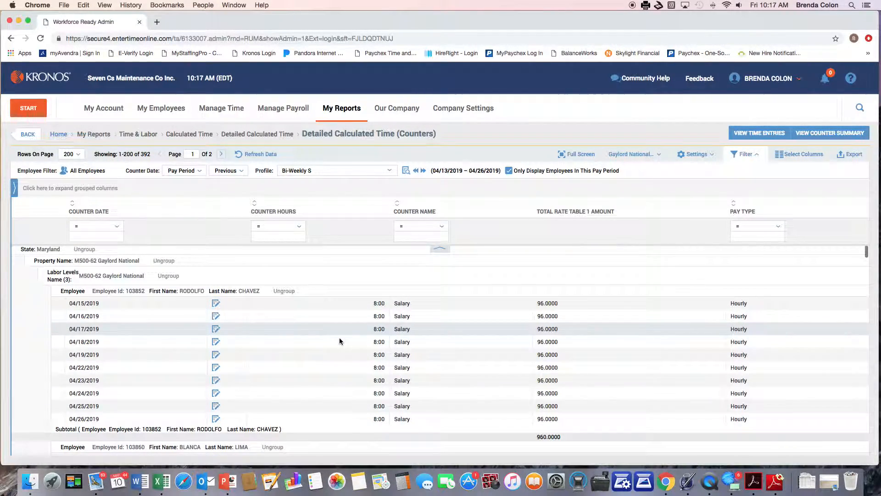
- Open the first employee's timesheet from the 04/15/2019 row, review its daily entries, and return to the report
click(216, 304)
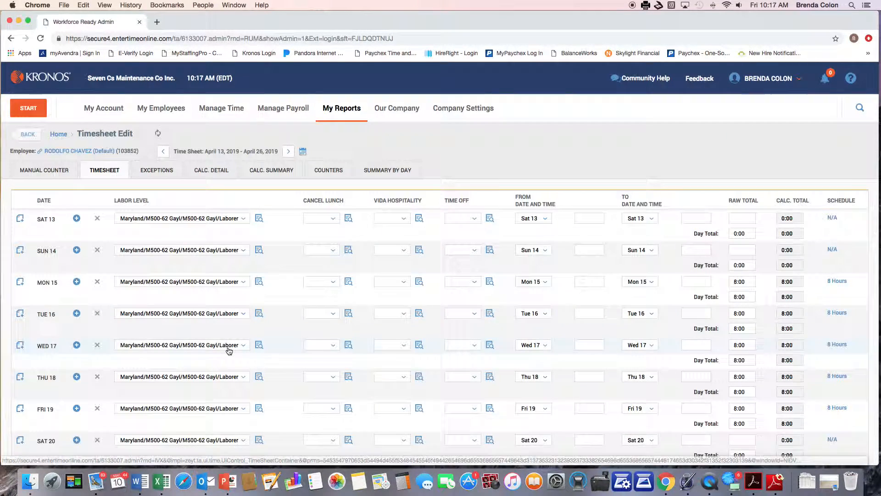
scroll(593, 273, down, 5)
scroll(593, 273, up, 6)
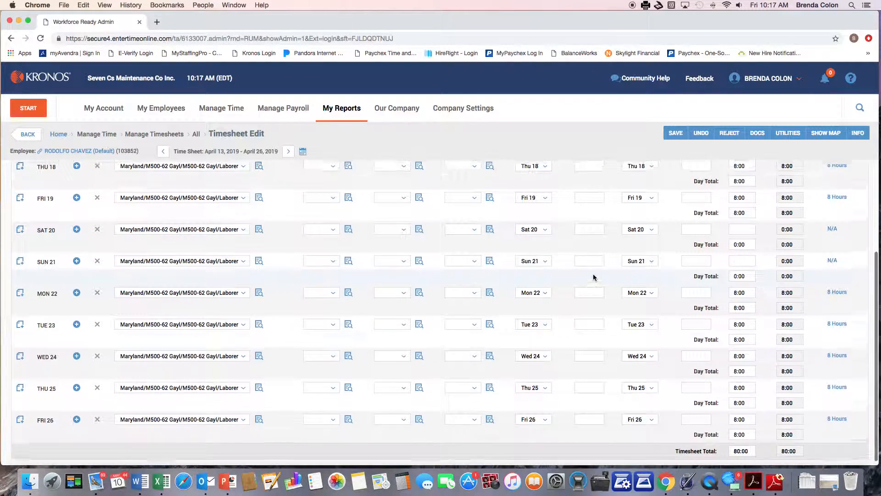
click(587, 248)
click(587, 281)
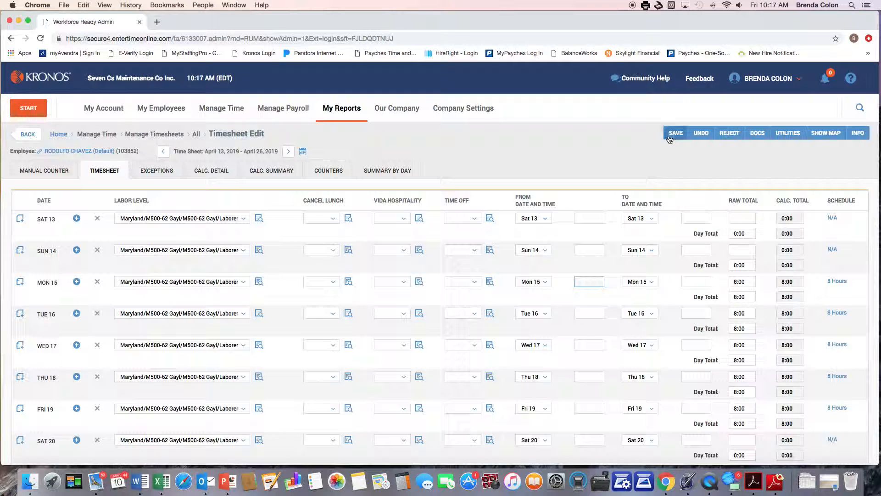
click(21, 137)
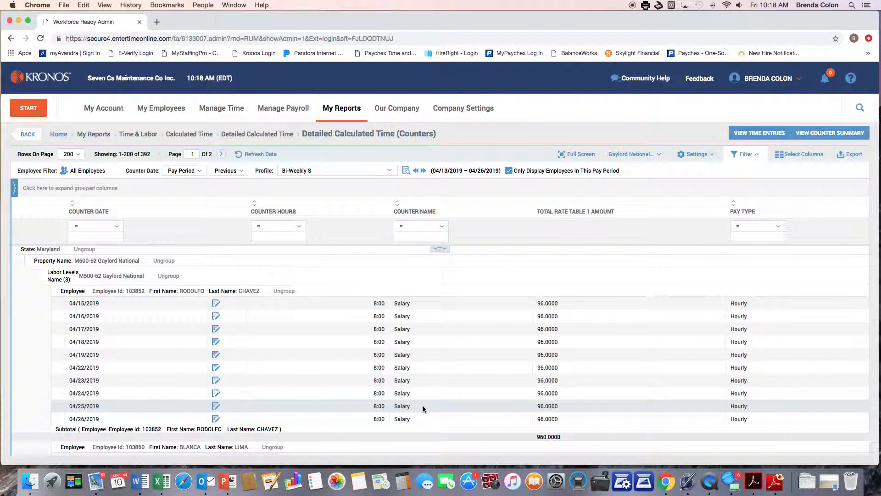
- Review the counter rows and subtotals of the next employees in the report, and go back to My Saved Reports
scroll(423, 408, down, 2)
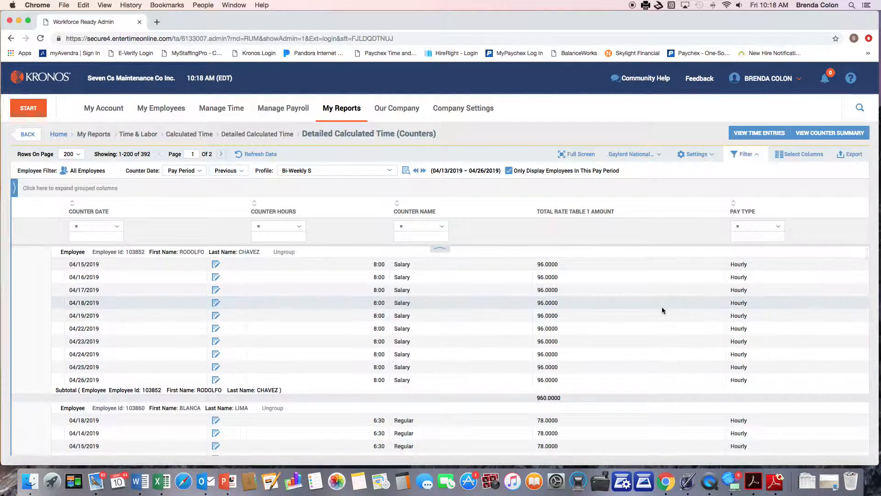
scroll(387, 391, down, 8)
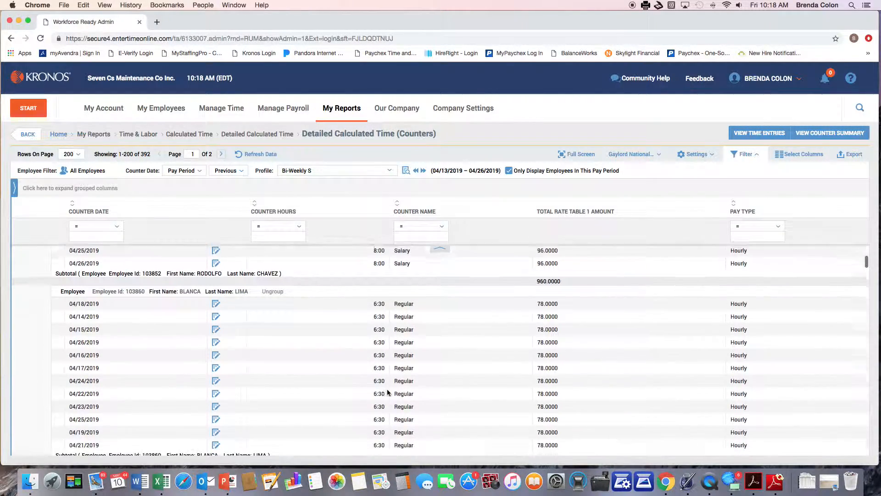
scroll(387, 390, down, 8)
scroll(387, 390, up, 10)
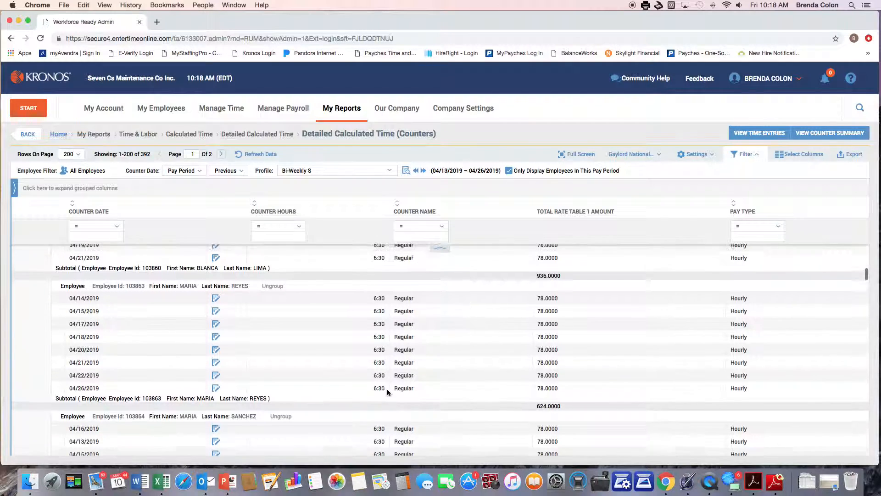
scroll(387, 389, up, 8)
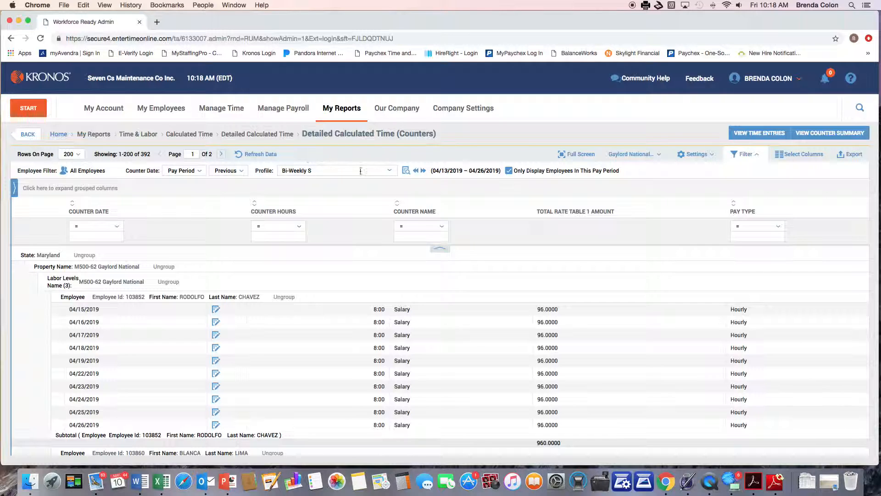
click(28, 135)
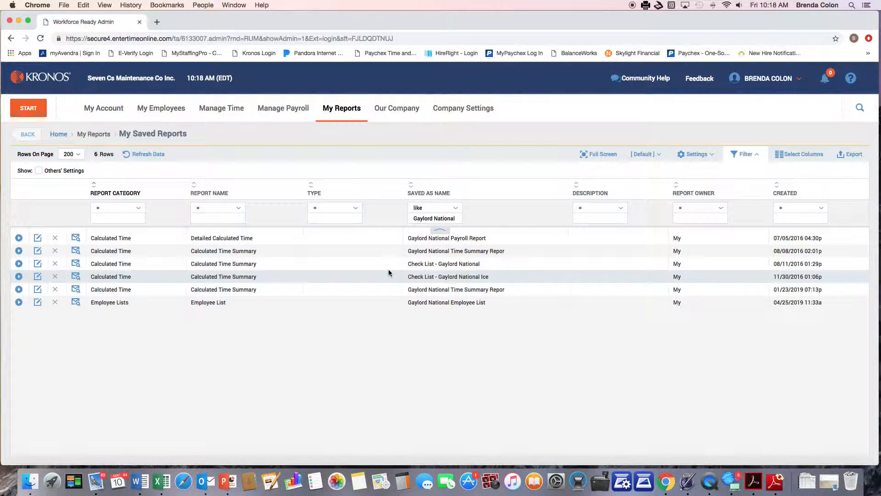
- Run the Gaylord National Payroll Report, view its Save Report Settings without saving, and return to My Saved Reports
click(19, 238)
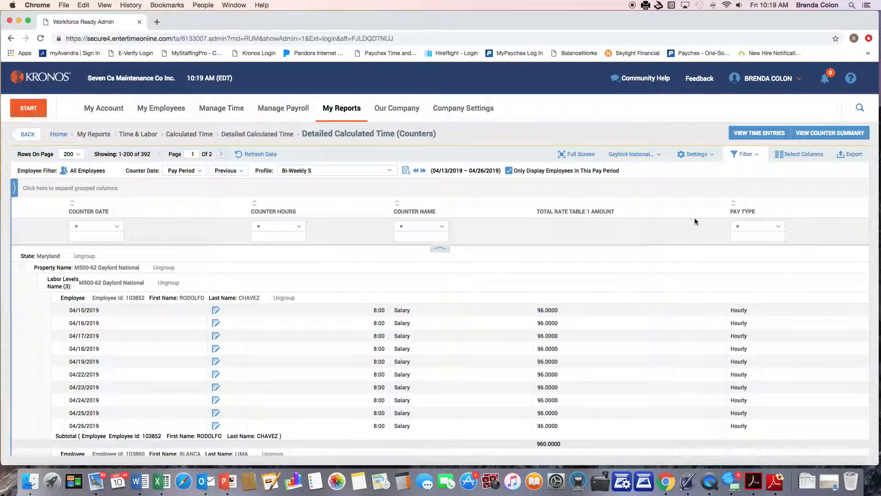
click(704, 156)
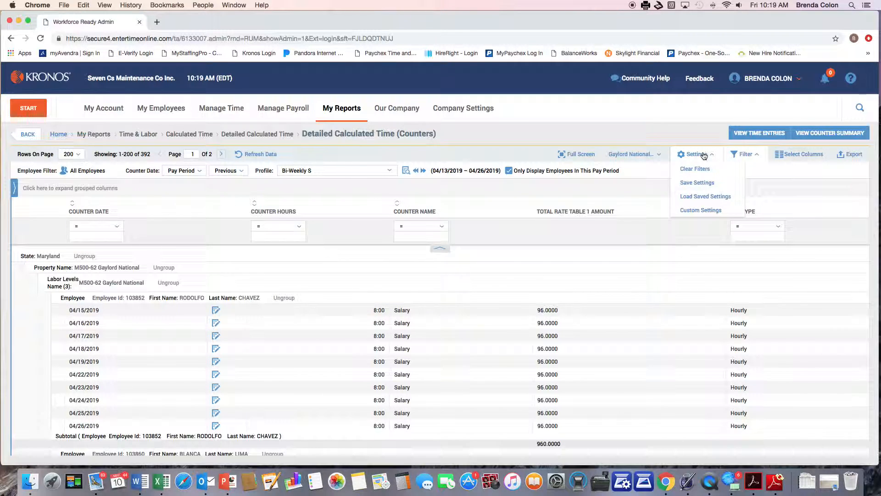
click(702, 182)
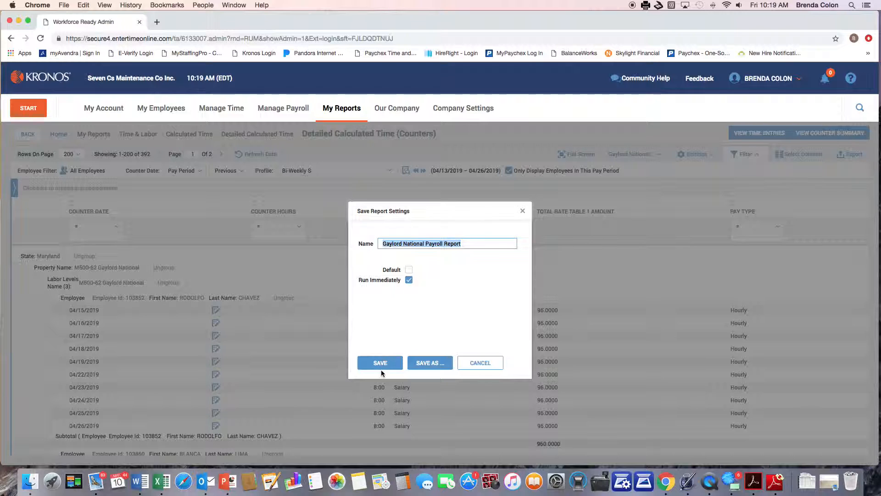
click(524, 213)
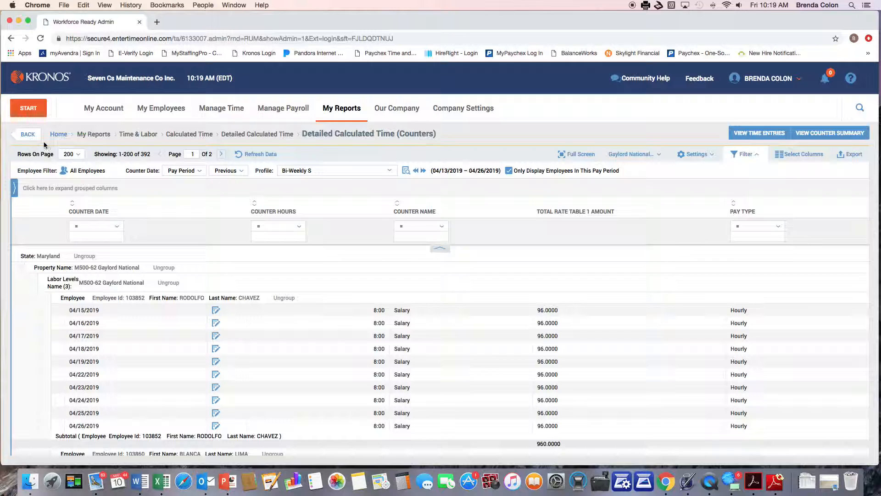
click(28, 135)
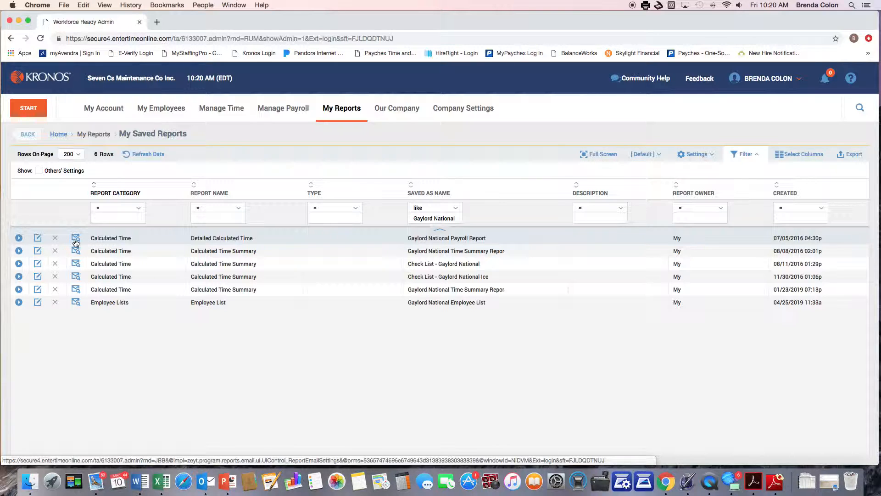
- Open the payroll report's Gaylord National Preliminary Payroll Report email configuration and review its name and delivery schedule
click(76, 241)
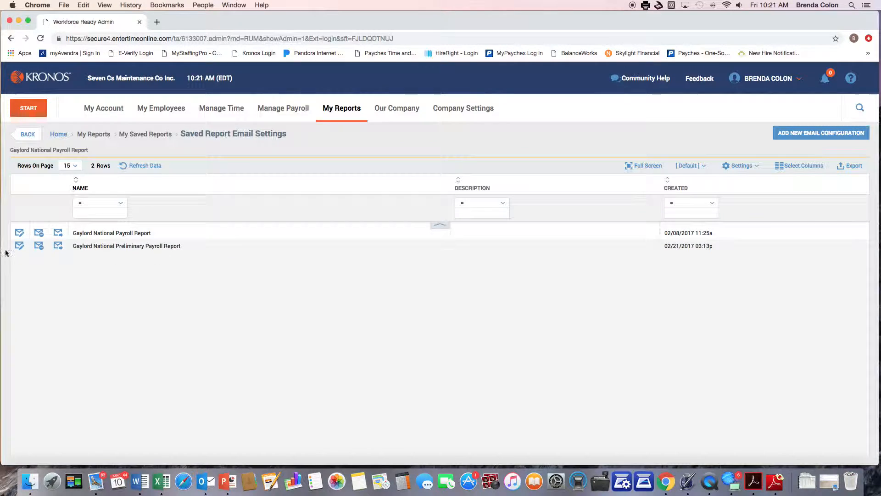
click(20, 247)
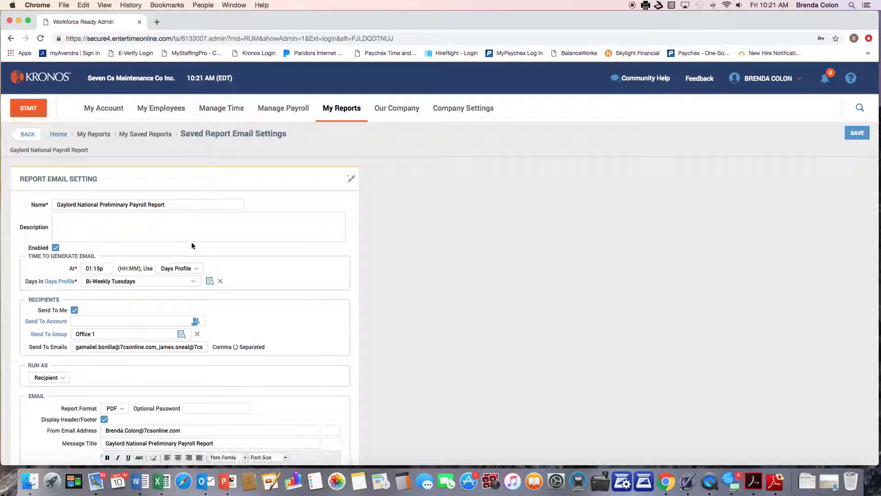
scroll(202, 305, down, 2)
scroll(202, 306, up, 2)
scroll(162, 383, down, 1)
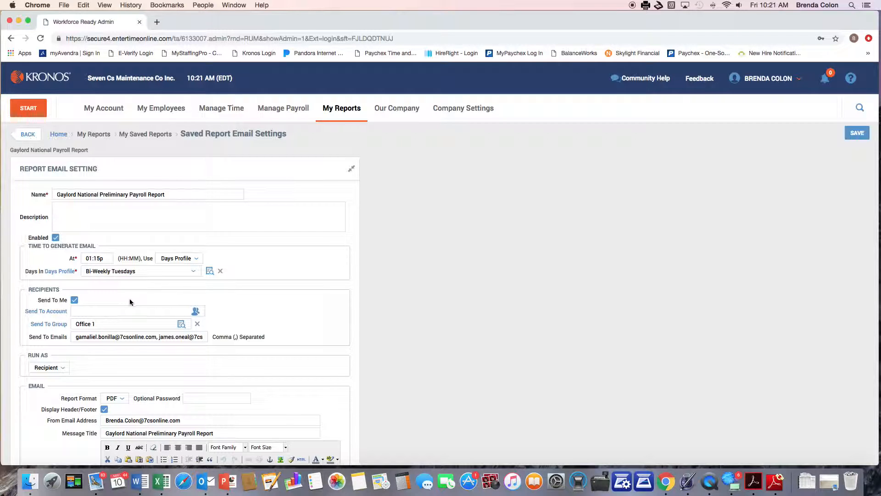
scroll(130, 298, up, 1)
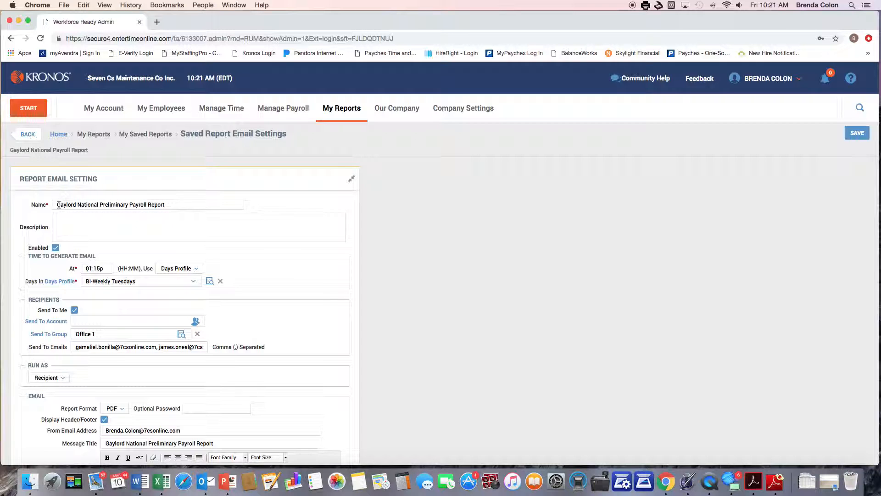
scroll(59, 205, down, 1)
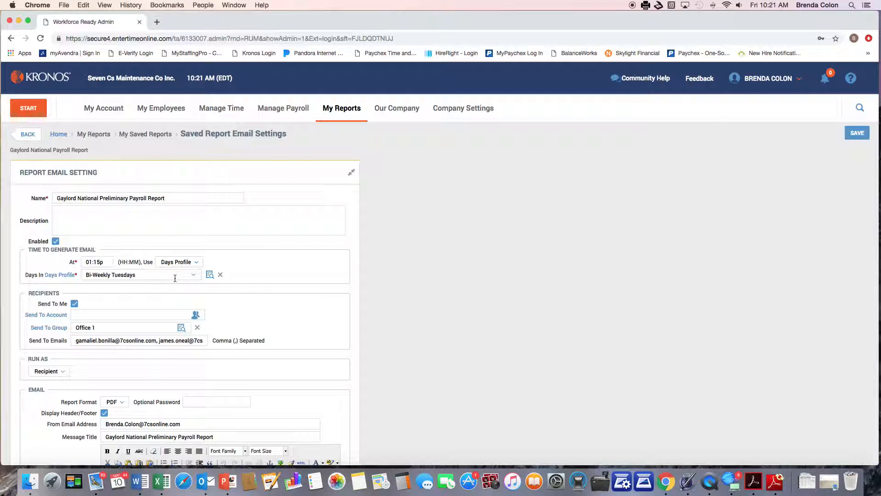
- Examine the recipients and the available report formats in the preliminary payroll report's email configuration
scroll(175, 278, down, 3)
drag(74, 290, 274, 296)
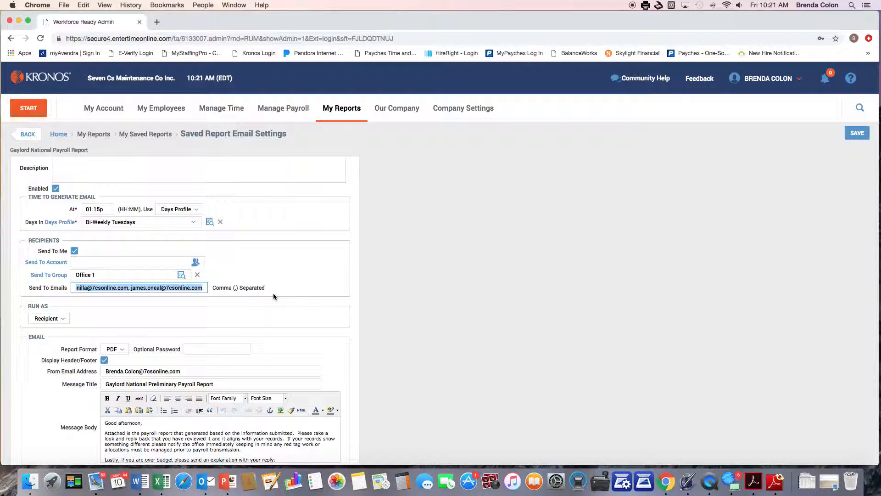
click(130, 309)
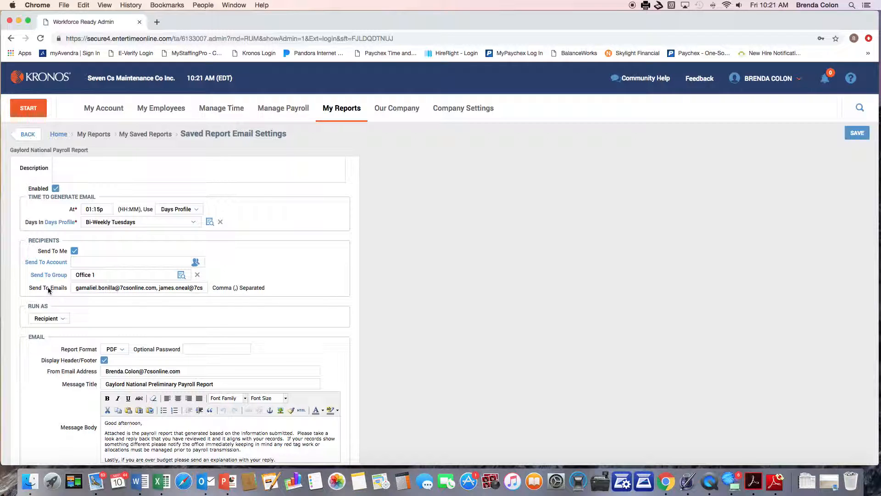
scroll(119, 341, down, 2)
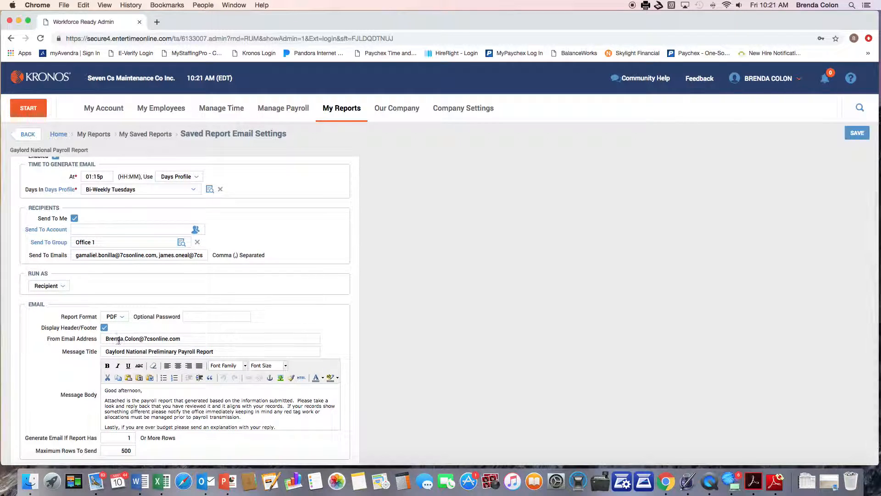
scroll(119, 341, down, 1)
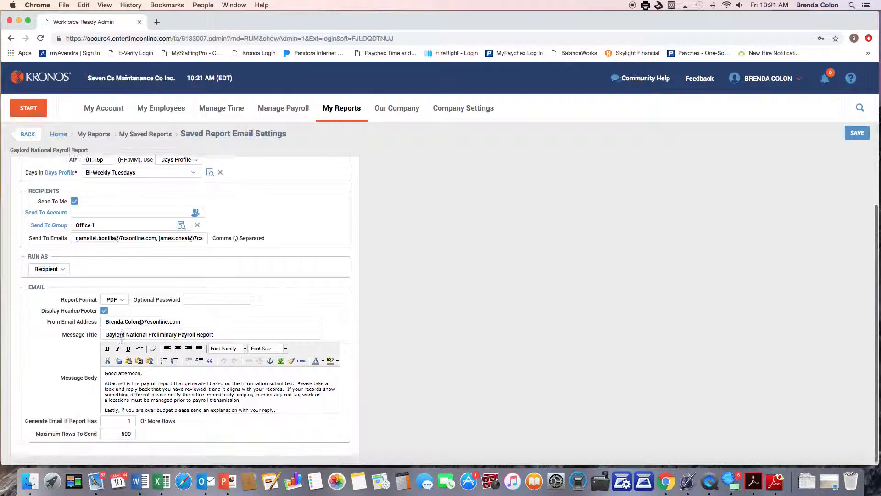
click(126, 301)
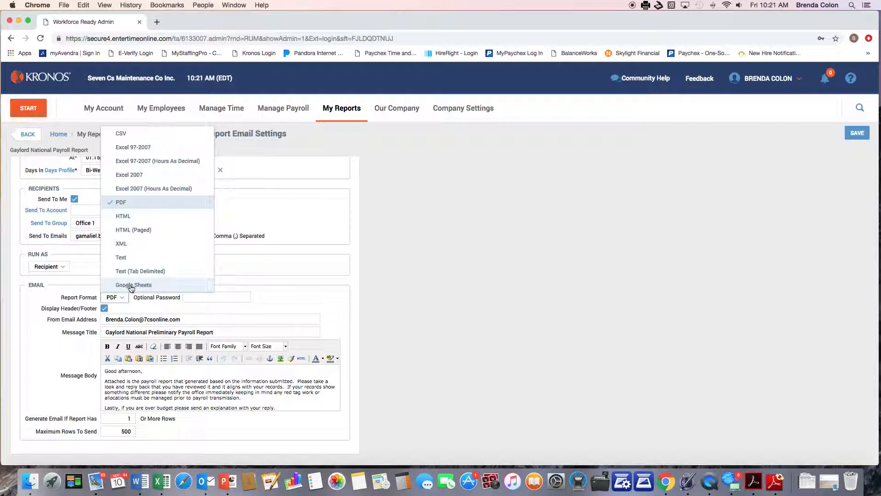
click(270, 266)
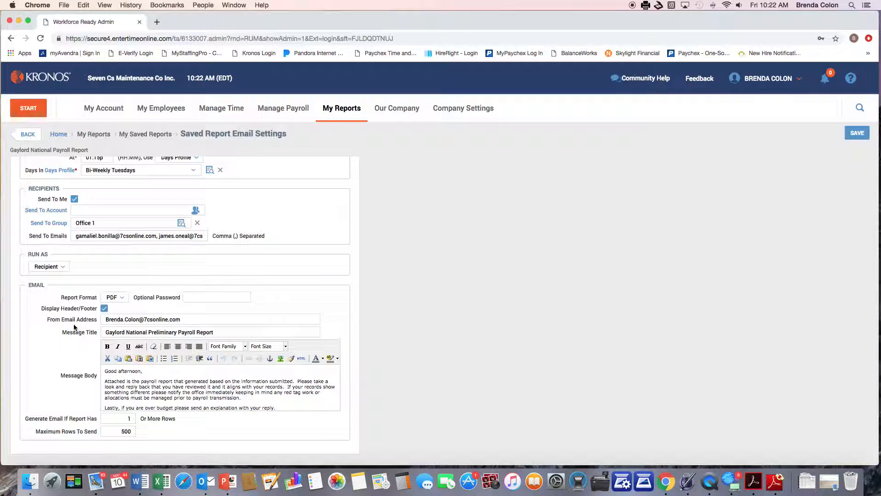
- Review the sender address and read through the whole message body of the email configuration
drag(106, 320, 200, 318)
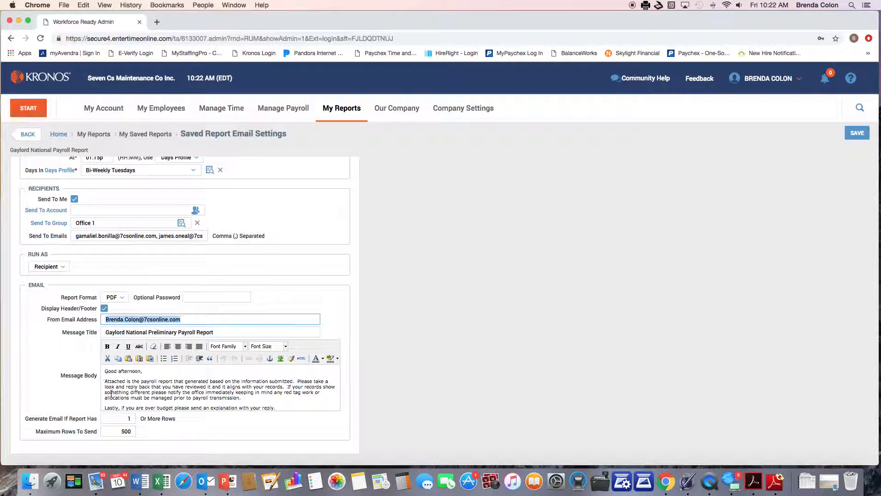
scroll(112, 394, down, 2)
scroll(112, 394, up, 2)
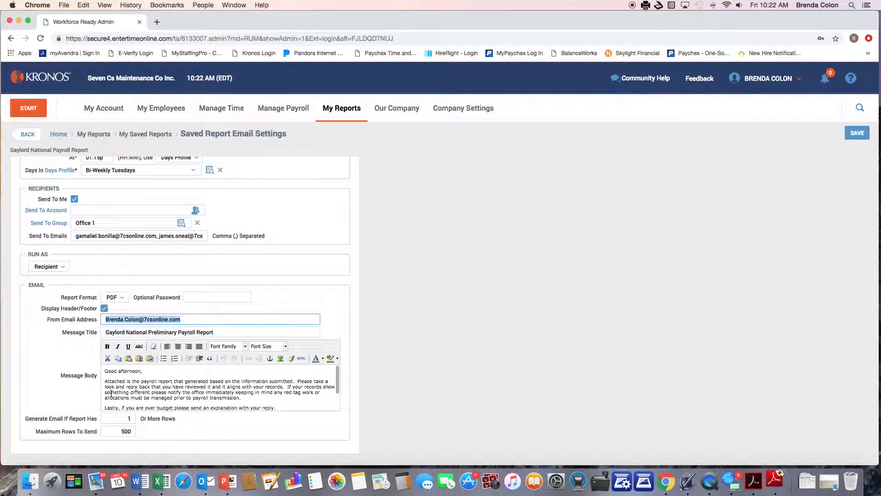
scroll(111, 393, down, 2)
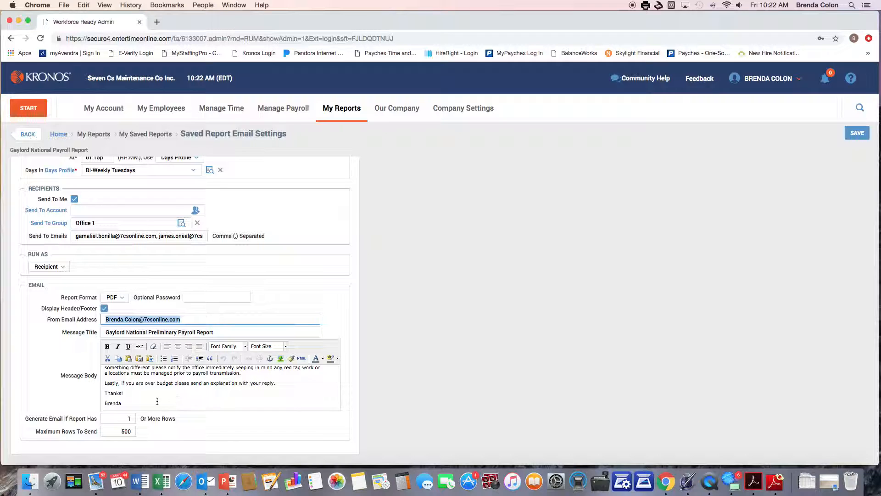
scroll(112, 377, up, 3)
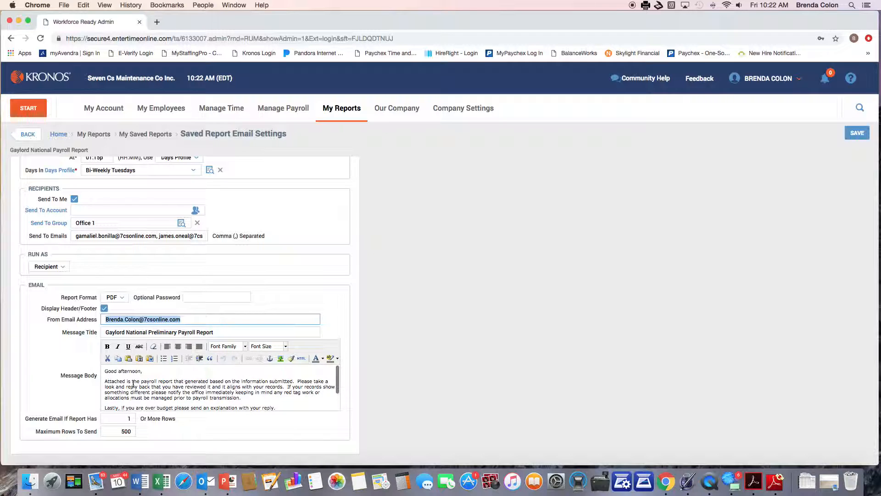
scroll(112, 378, up, 1)
scroll(112, 378, down, 1)
scroll(112, 377, up, 1)
scroll(164, 402, down, 2)
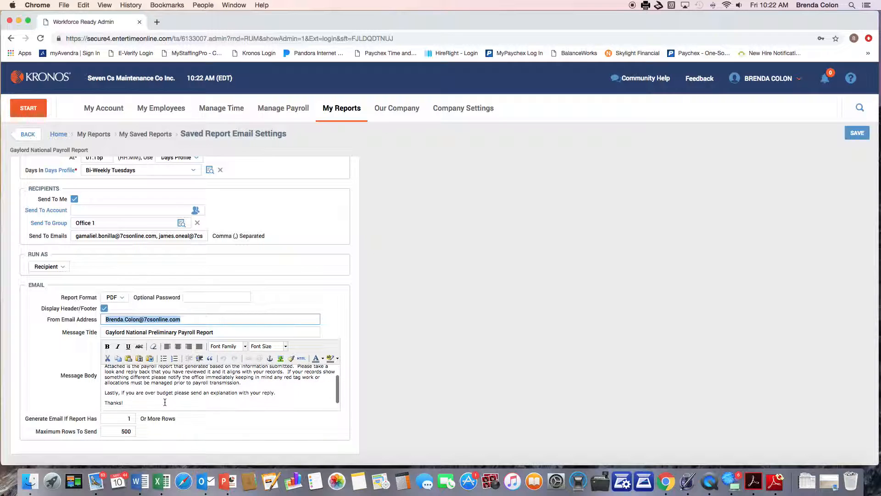
scroll(125, 397, up, 2)
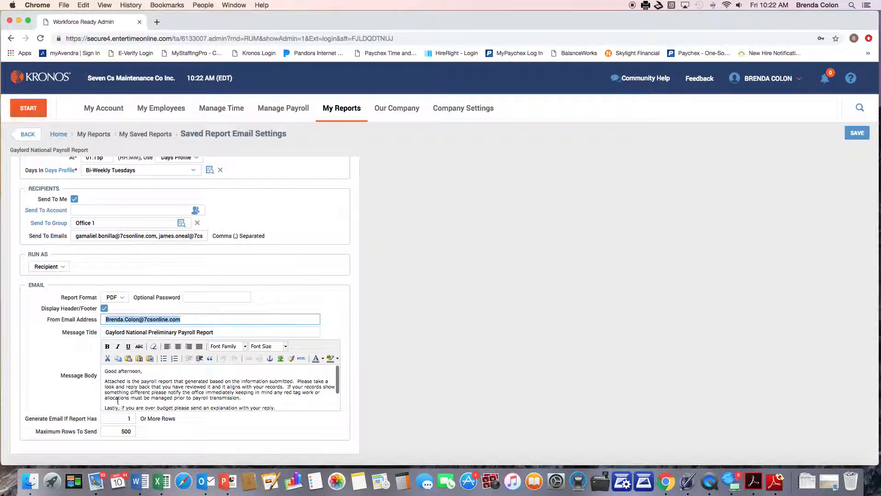
click(215, 319)
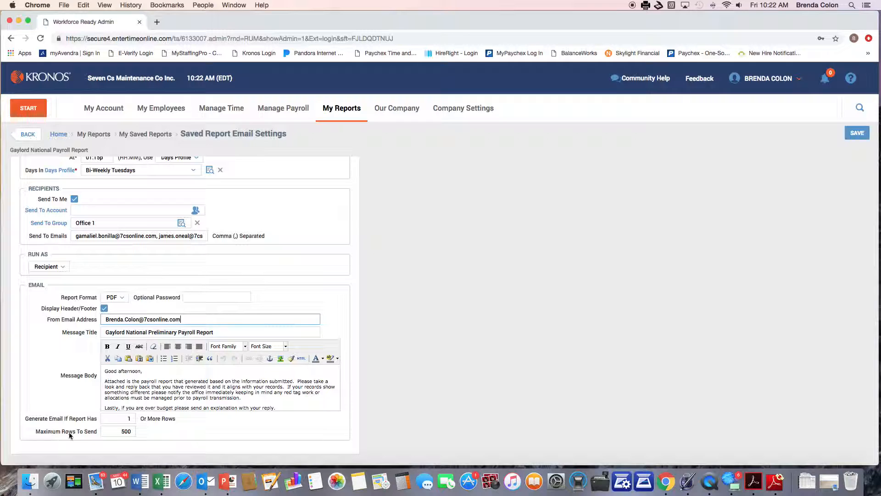
- Check the maximum rows to send, look over the whole email configuration once more, and return to the list of configurations
drag(120, 431, 134, 431)
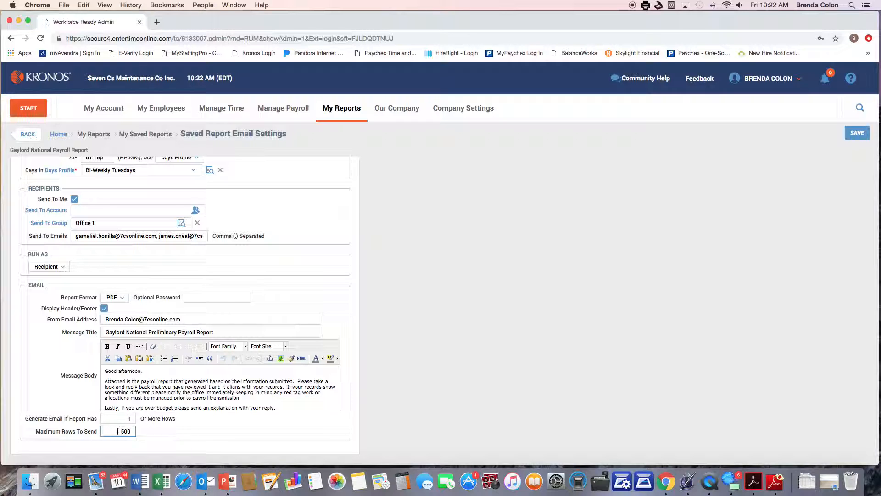
scroll(157, 381, down, 1)
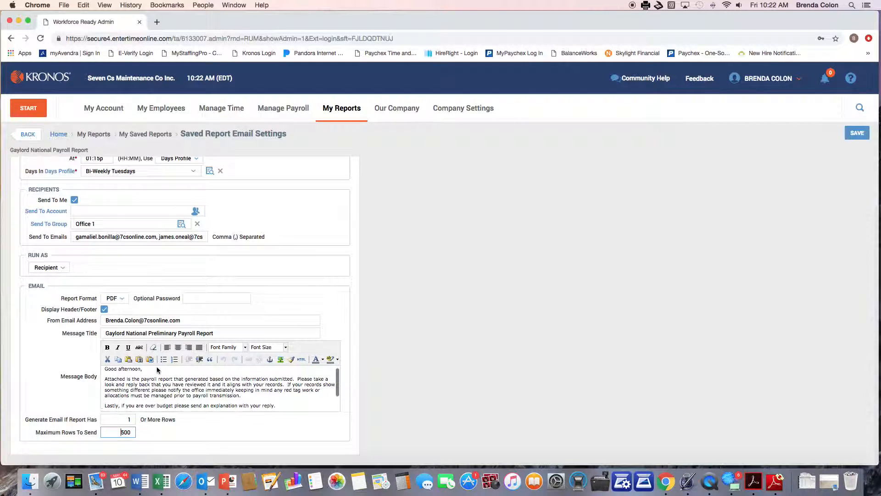
scroll(157, 393, down, 3)
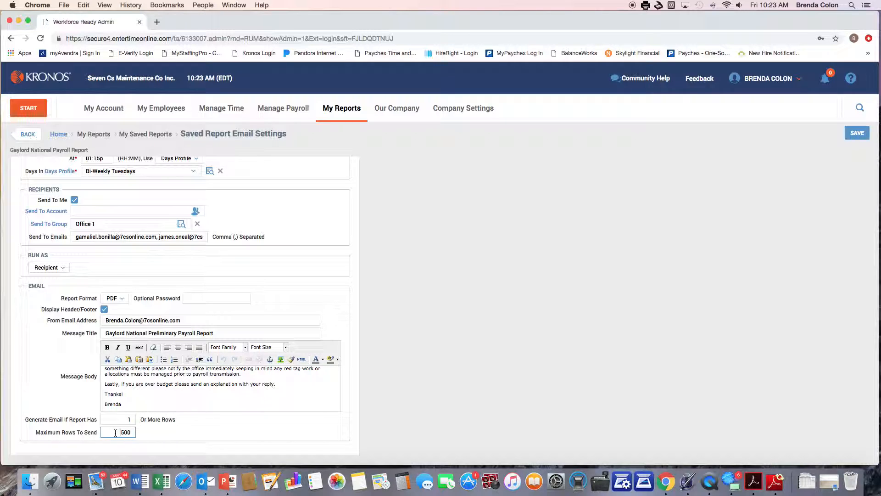
scroll(164, 321, up, 5)
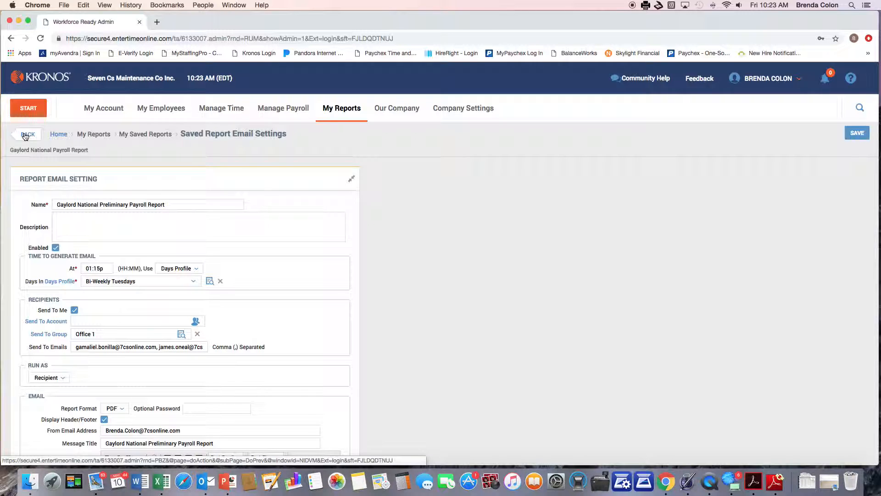
scroll(115, 269, down, 5)
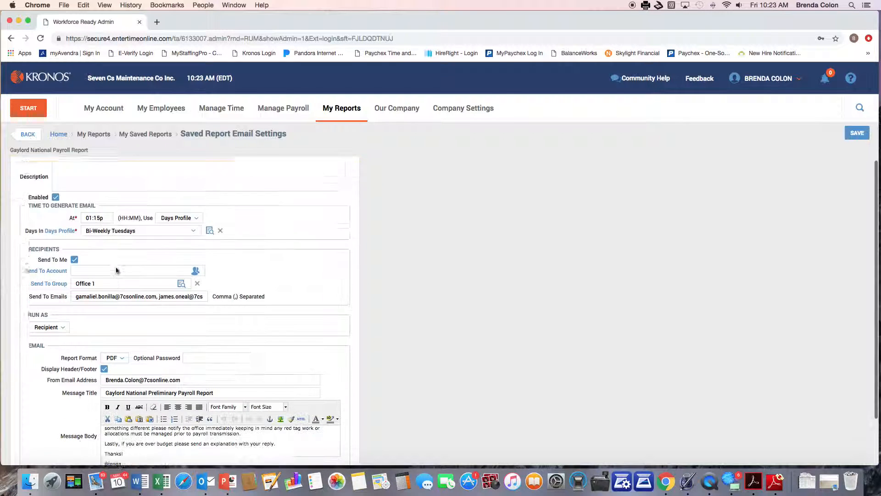
scroll(117, 269, up, 5)
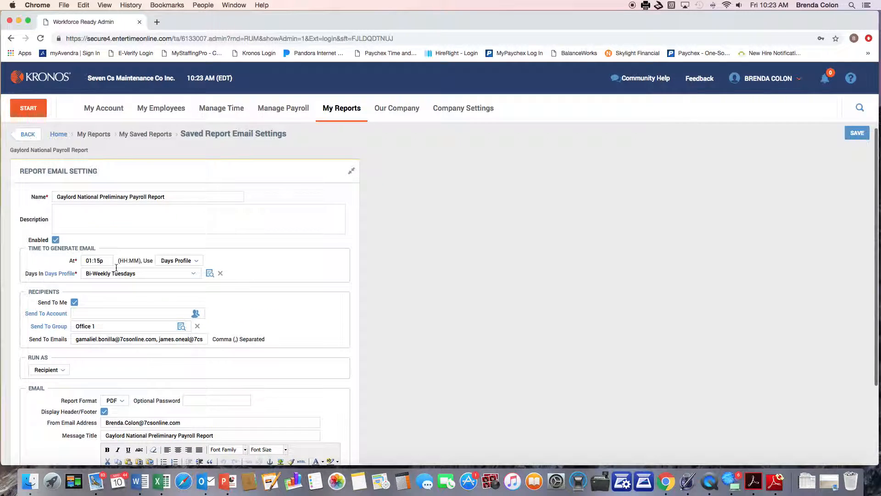
click(28, 138)
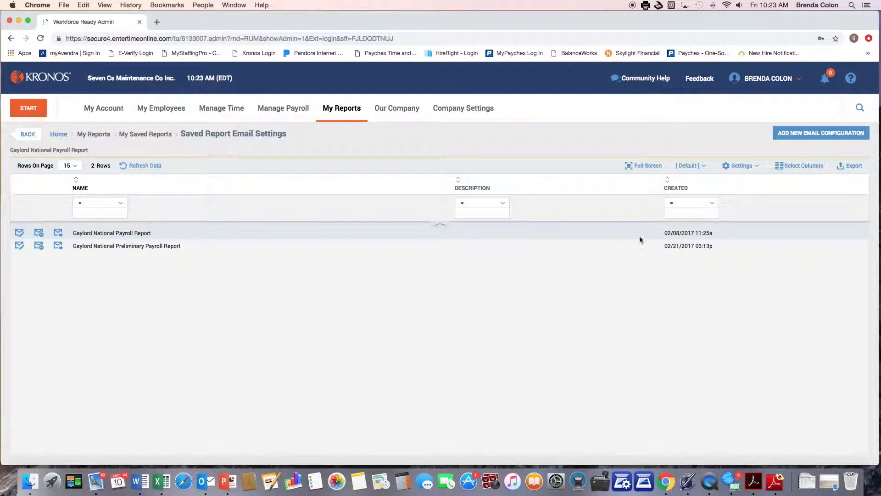
- Open a blank new email configuration, look over its fields, and return to My Saved Reports without saving
click(802, 134)
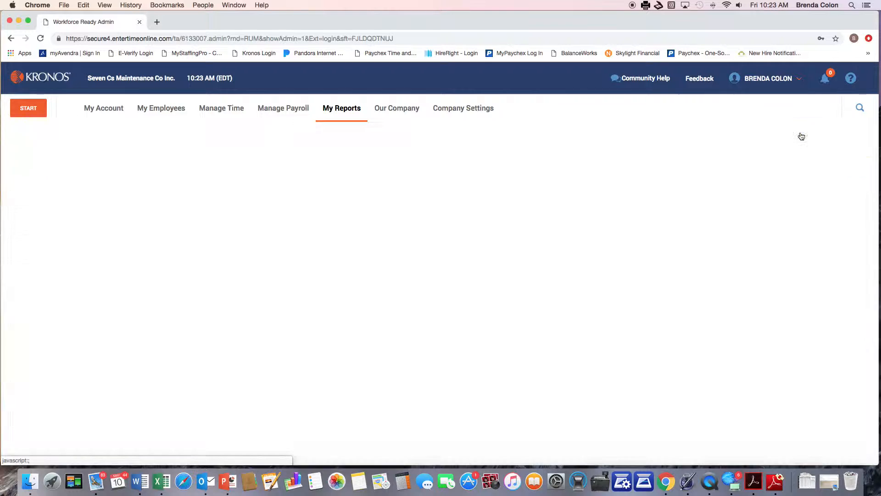
click(71, 204)
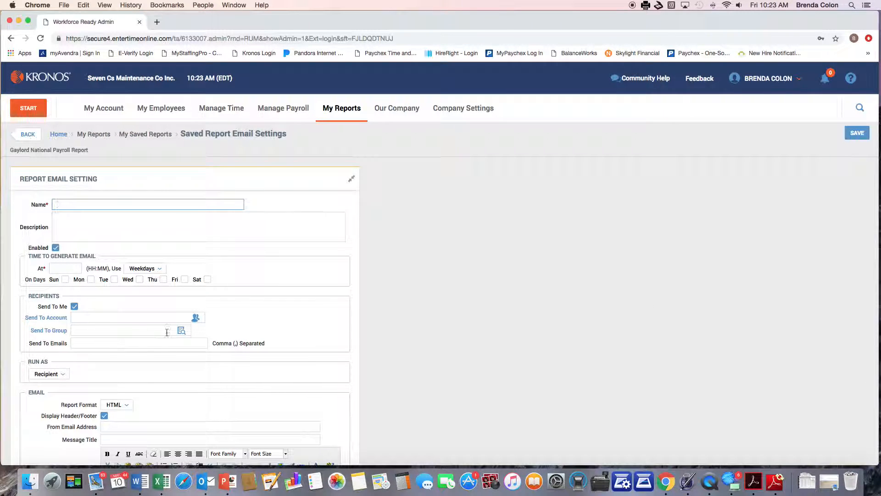
scroll(127, 274, down, 4)
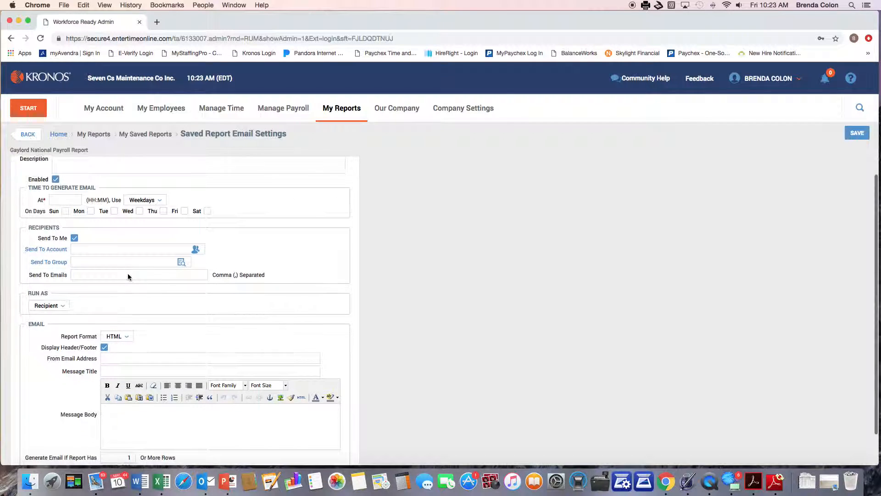
scroll(128, 275, up, 4)
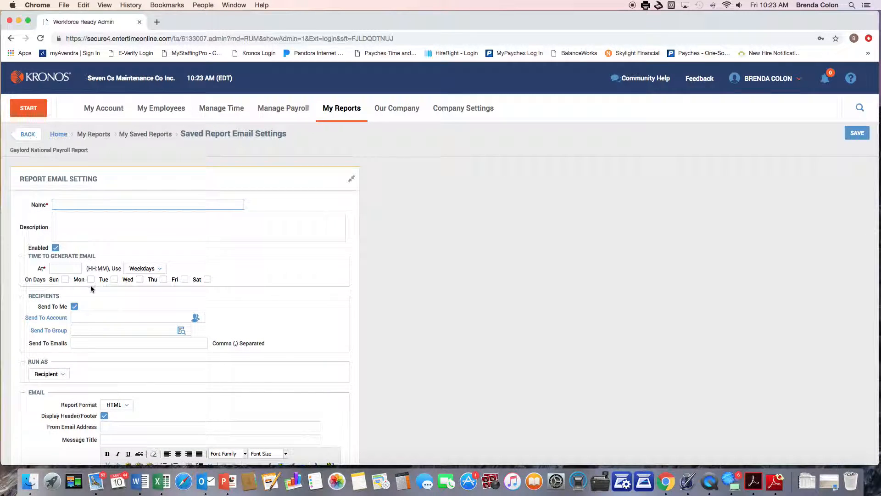
click(29, 138)
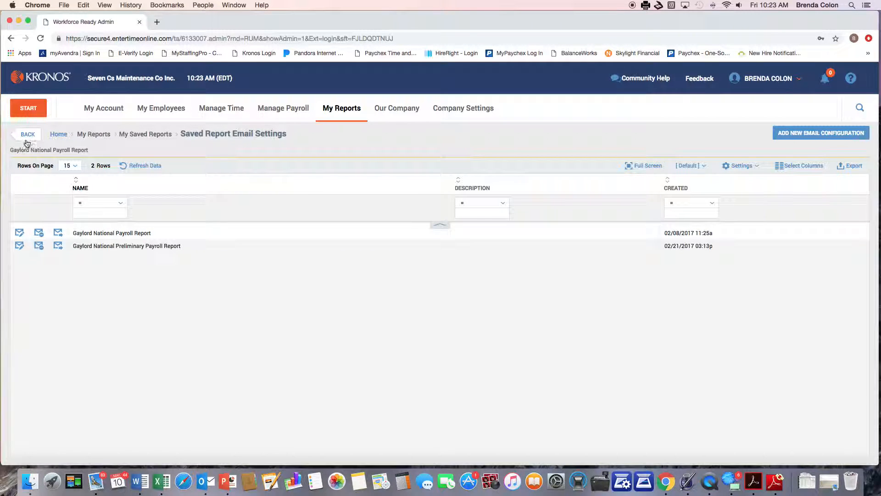
click(26, 134)
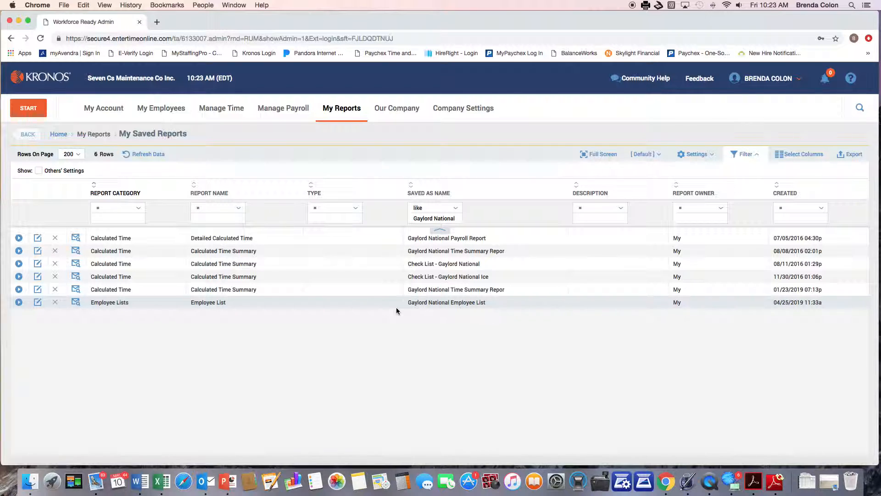
- Run the Gaylord National Payroll Report and look through the employees' counter rows and subtotals
click(18, 238)
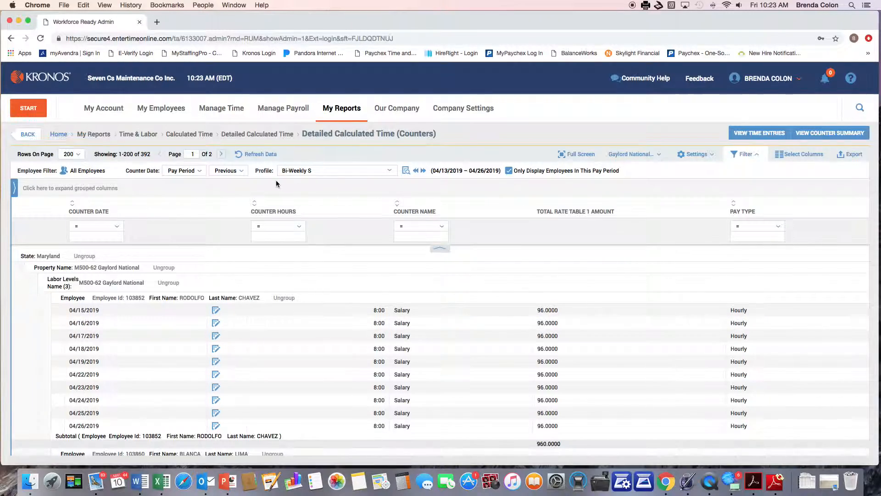
scroll(309, 338, down, 15)
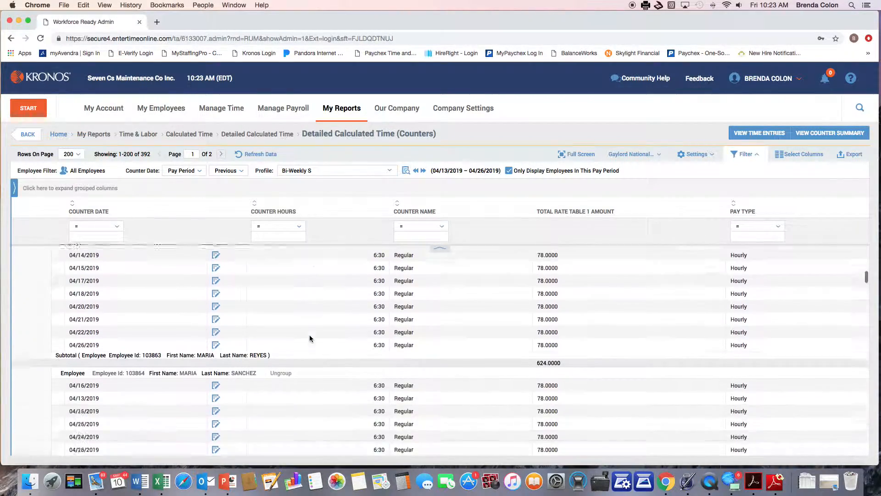
scroll(310, 338, down, 15)
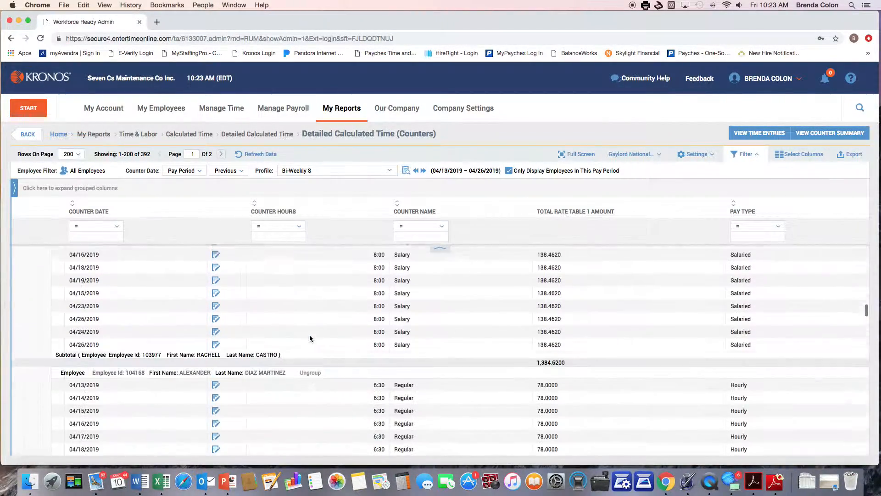
scroll(309, 338, up, 10)
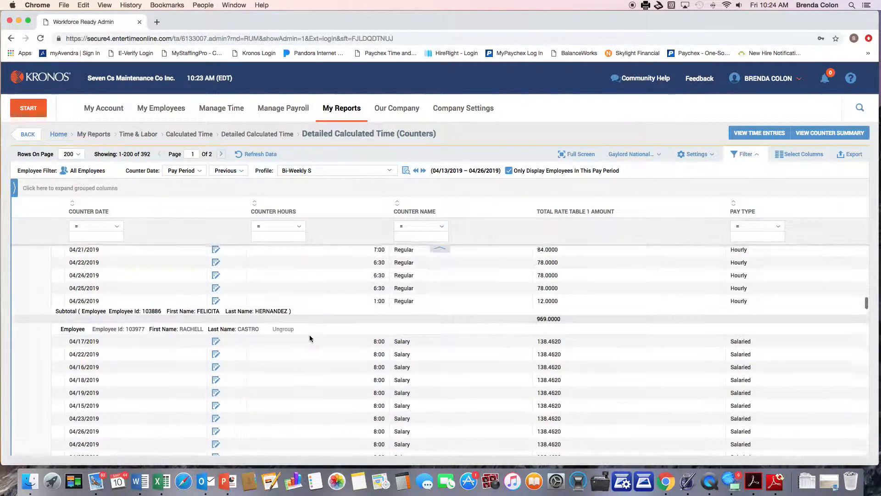
scroll(310, 338, up, 20)
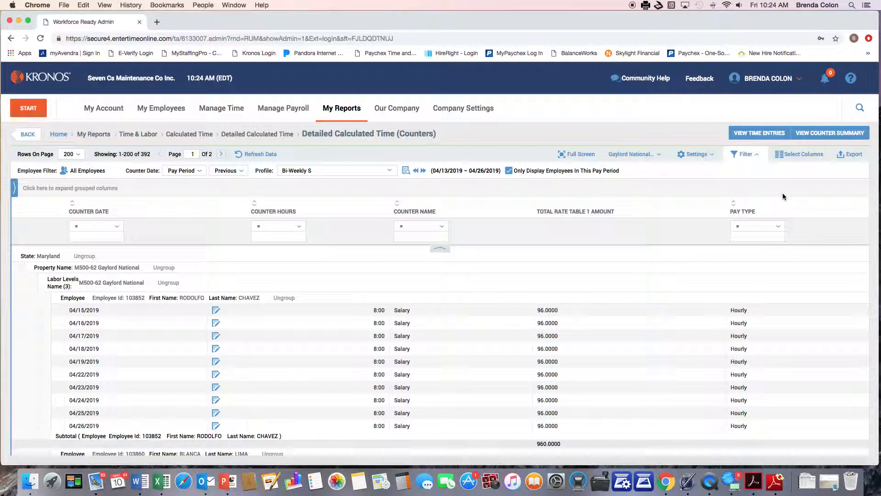
- Export the payroll report in PDF format and look through the first pages of the exported file
mouse_move(706, 204)
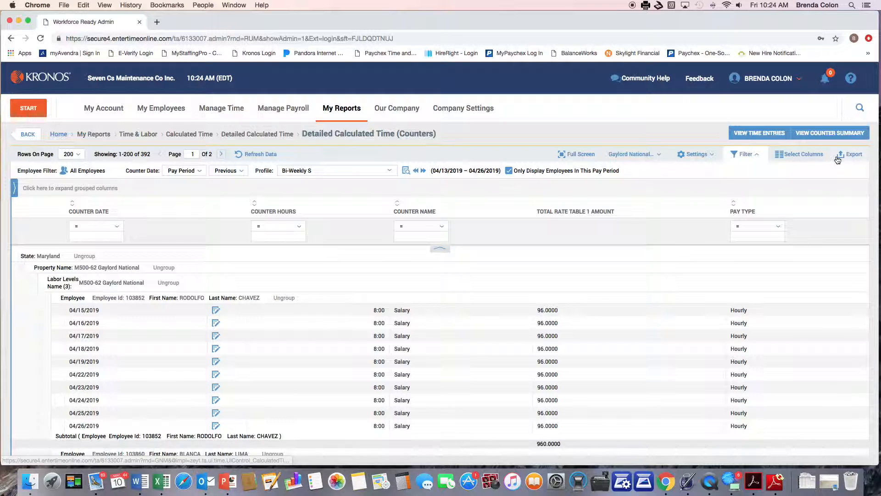
click(847, 155)
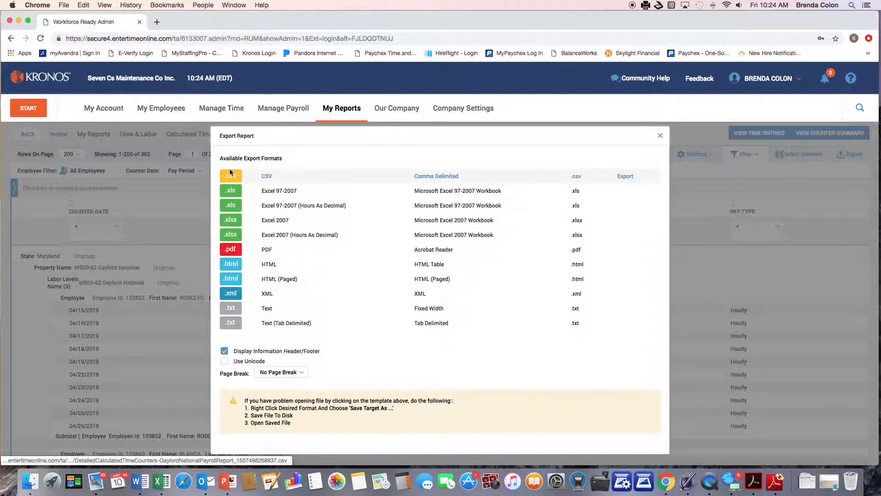
click(230, 250)
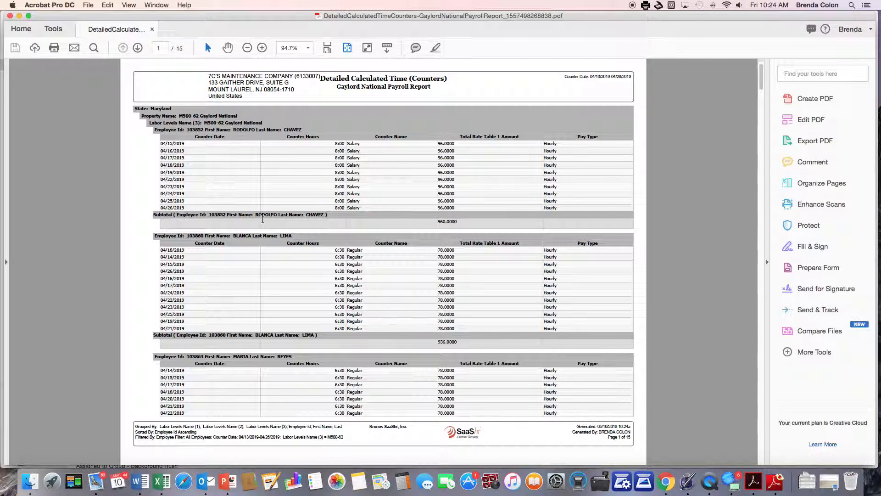
scroll(263, 218, down, 4)
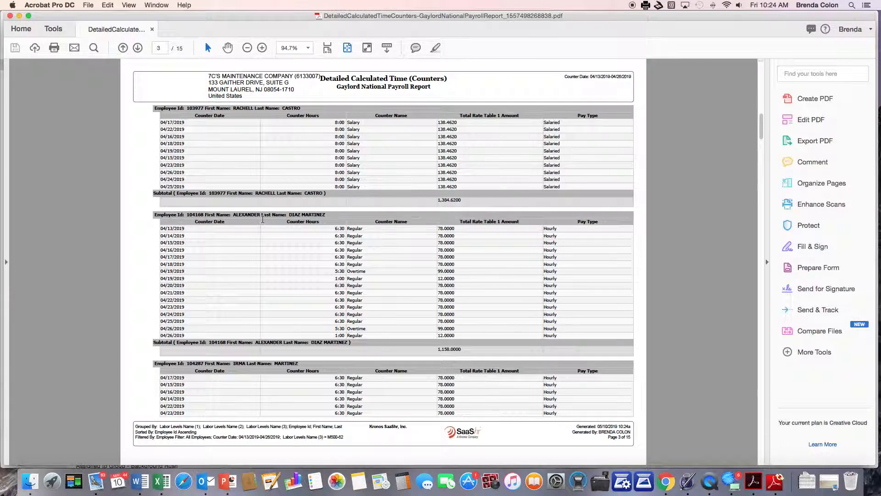
- Switch from the exported PDF back to Chrome, close the export options, and rerun the Gaylord National Payroll Report from My Saved Reports
click(10, 16)
key(super+Tab)
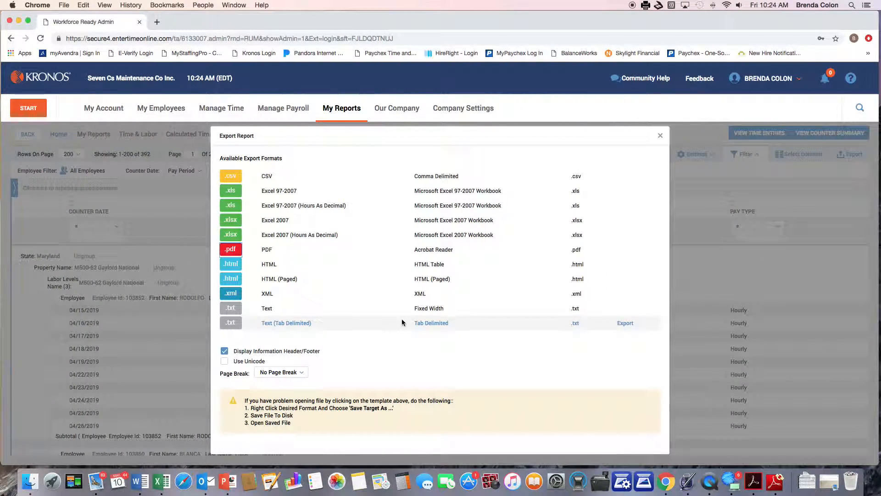
click(661, 137)
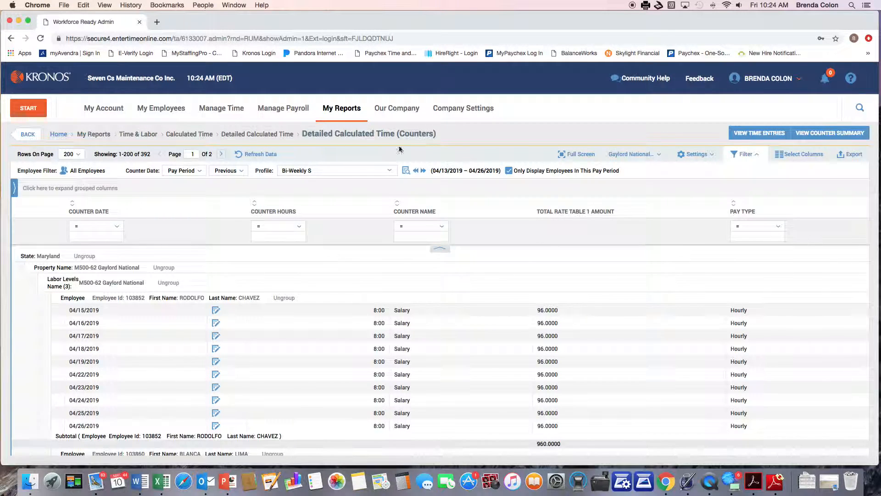
click(33, 136)
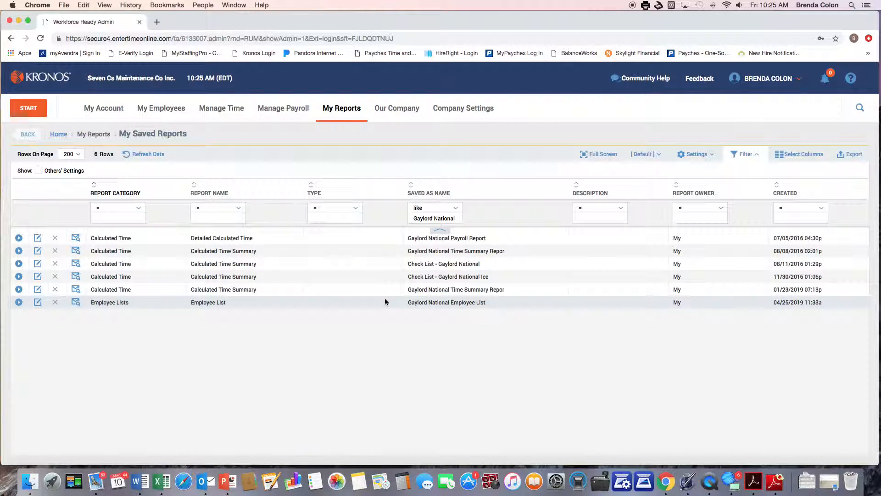
click(18, 237)
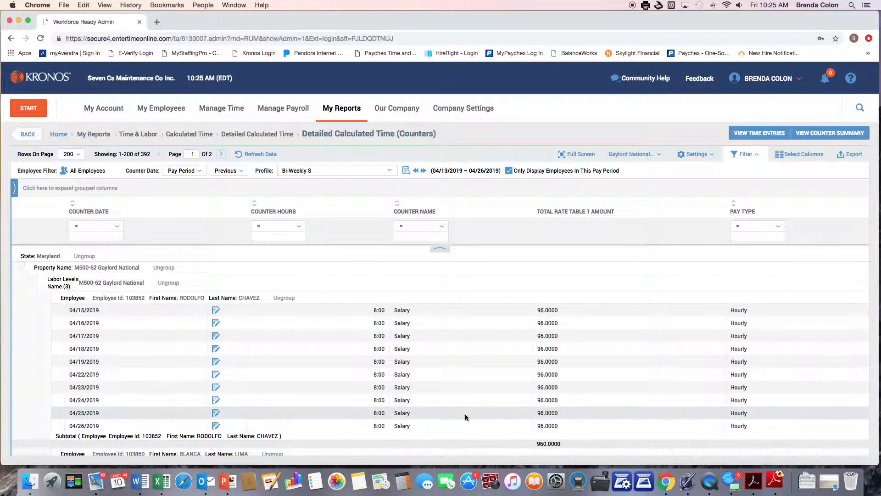
- Open a second Kronos window alongside the payroll report, compare the two, and return to the report
click(759, 77)
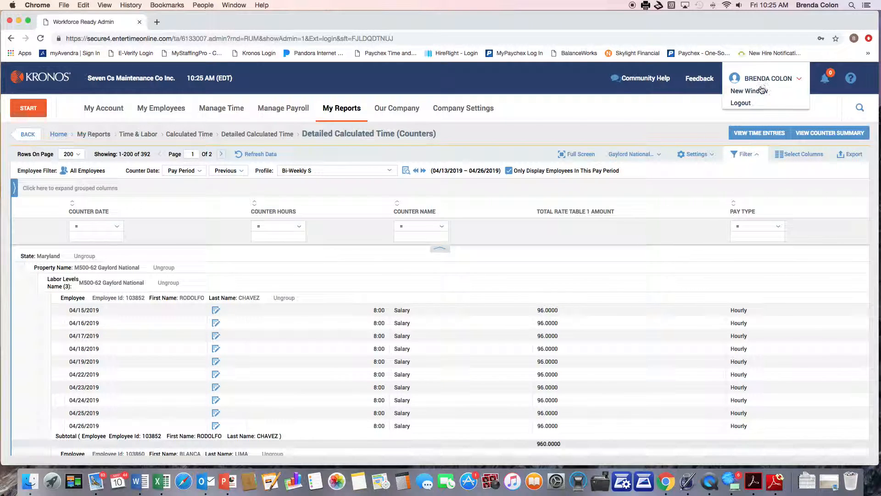
click(760, 90)
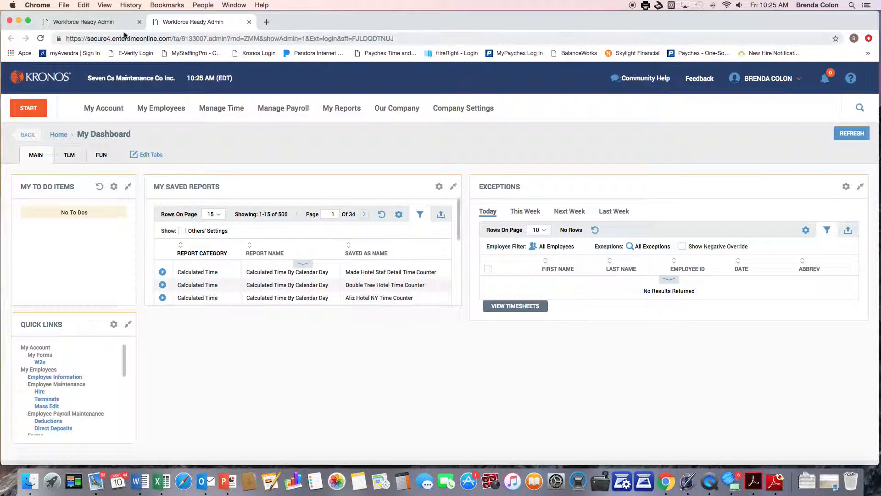
click(100, 26)
click(186, 23)
click(93, 24)
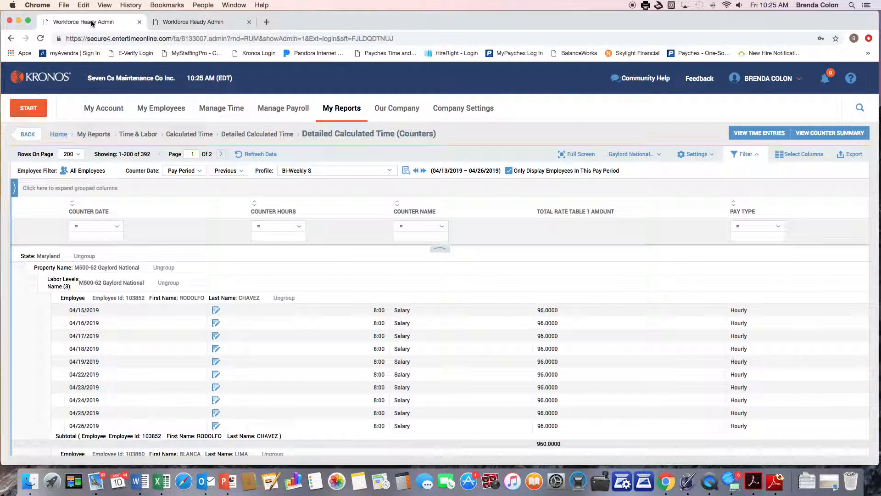
- Refresh the payroll report's data, look over its employee rows, and return to the home dashboard
click(260, 154)
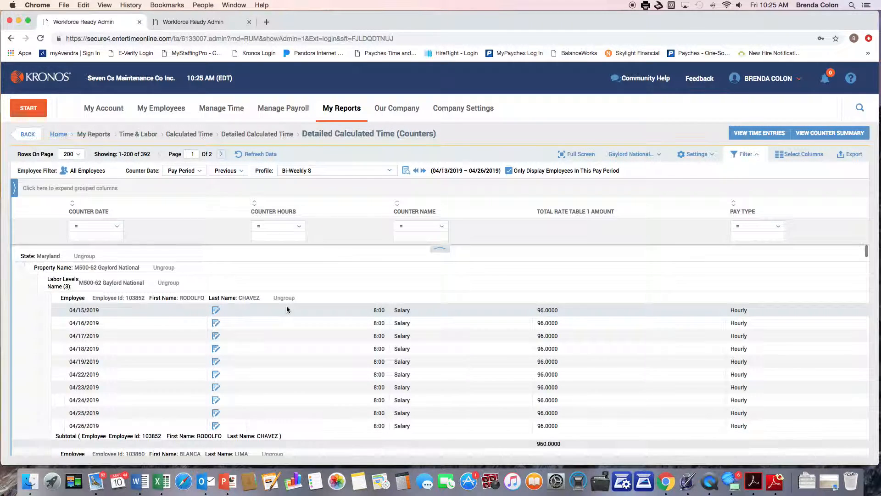
scroll(549, 347, down, 5)
scroll(550, 346, up, 5)
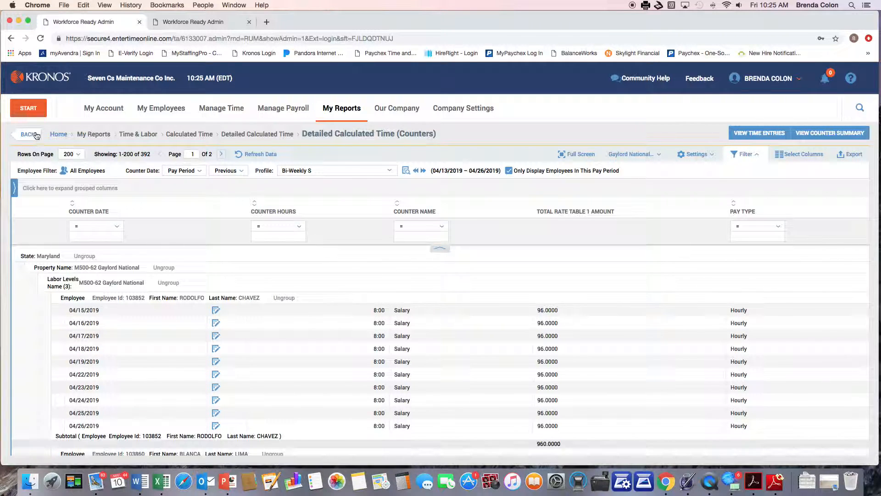
click(58, 134)
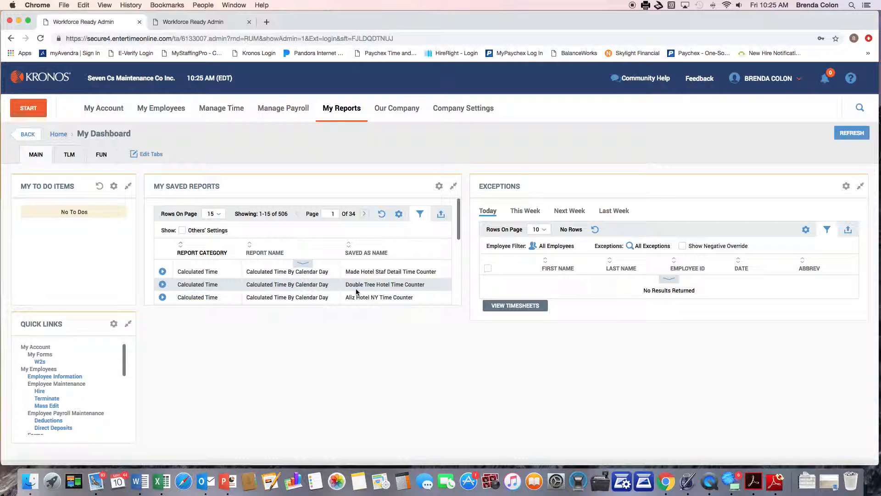